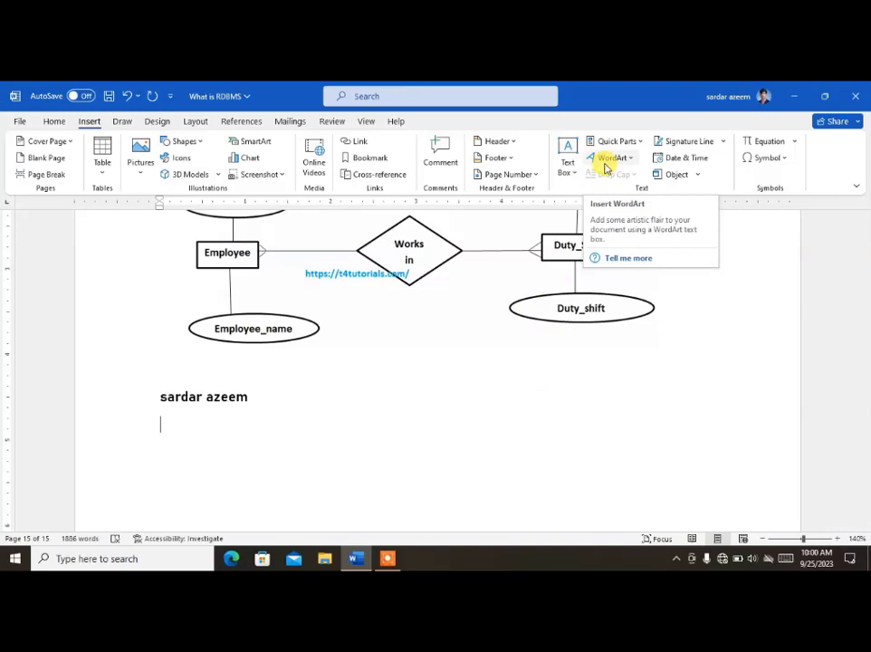
Step: Scroll down to show the blank space below the typed name line under the ER diagram
{"action": "scroll", "coordinate": [408, 455], "scroll_direction": "down", "scroll_amount": 2}
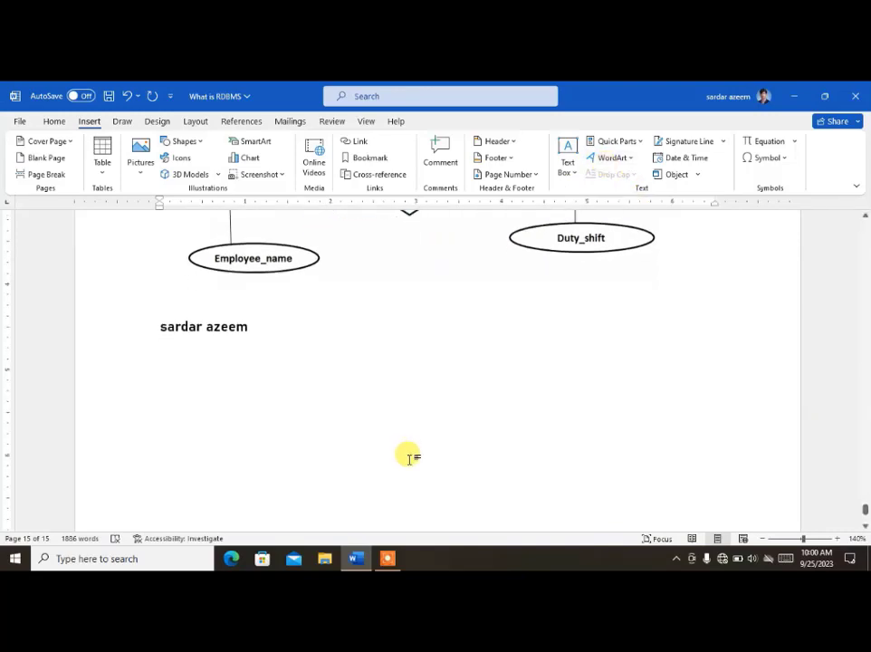
{"action": "scroll", "coordinate": [413, 408], "scroll_direction": "down", "scroll_amount": 2}
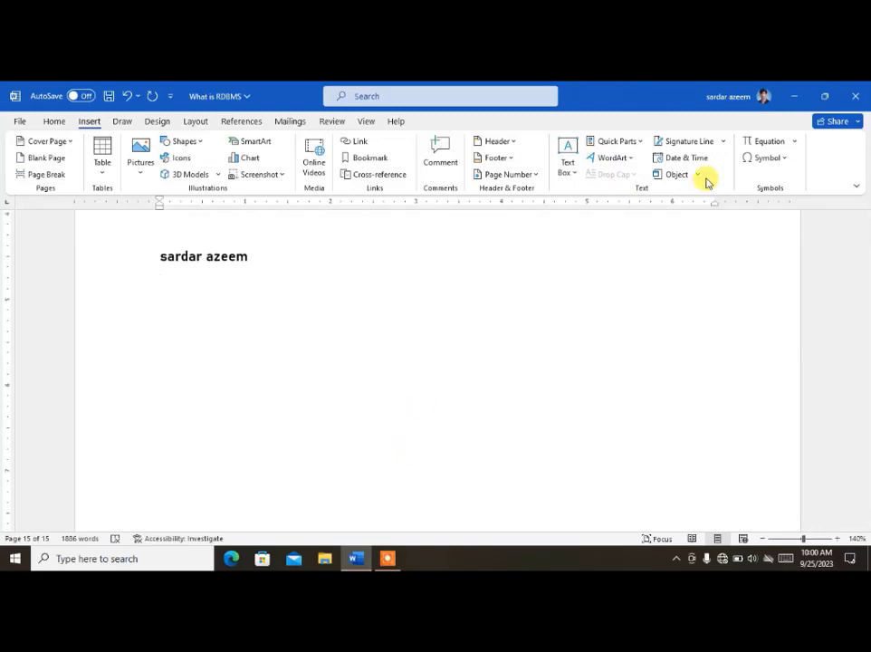
Step: Insert blue gradient WordArt with the author's name, fix the extra 'z', and select the box
{"action": "left_click", "coordinate": [626, 160]}
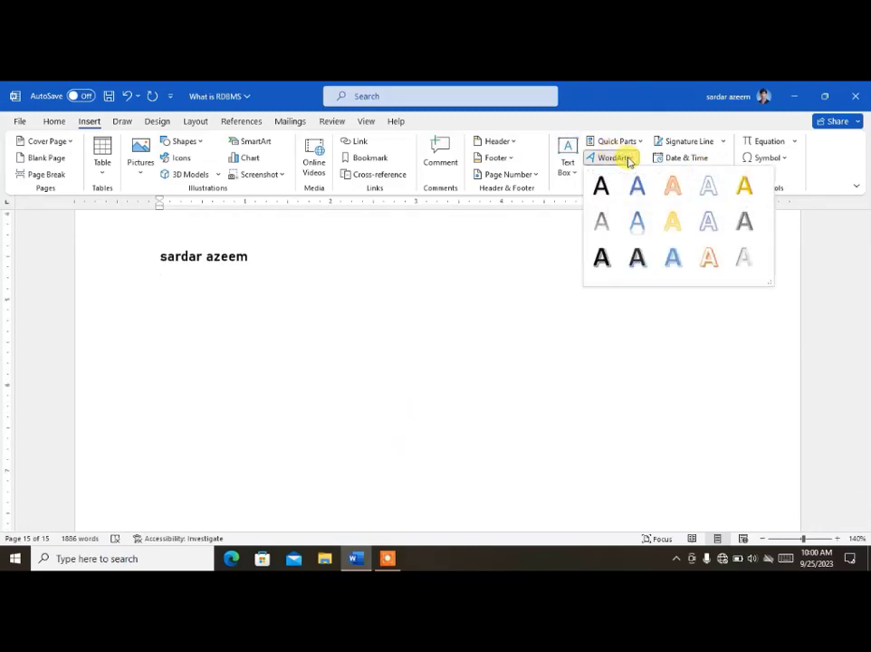
{"action": "left_click", "coordinate": [634, 236]}
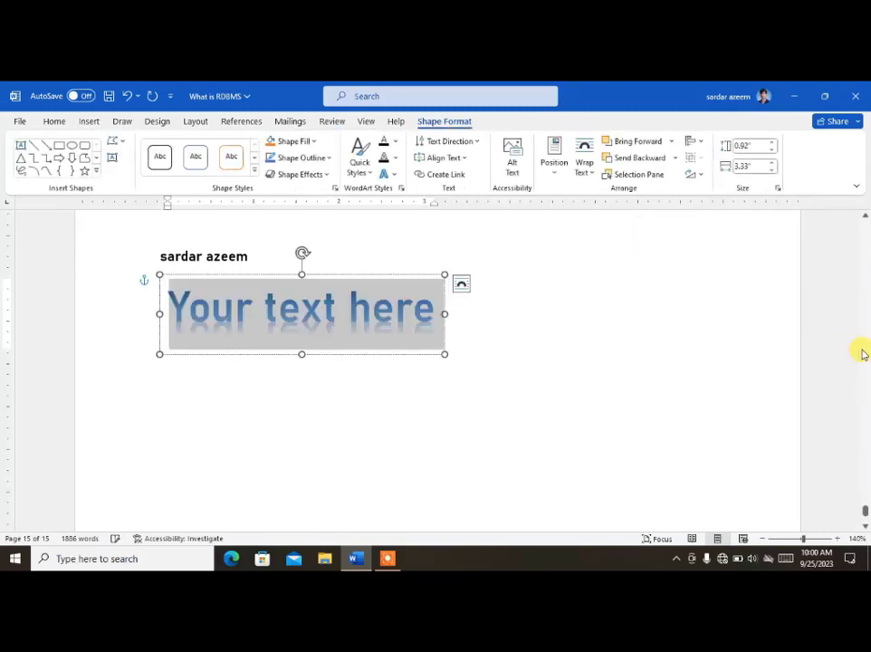
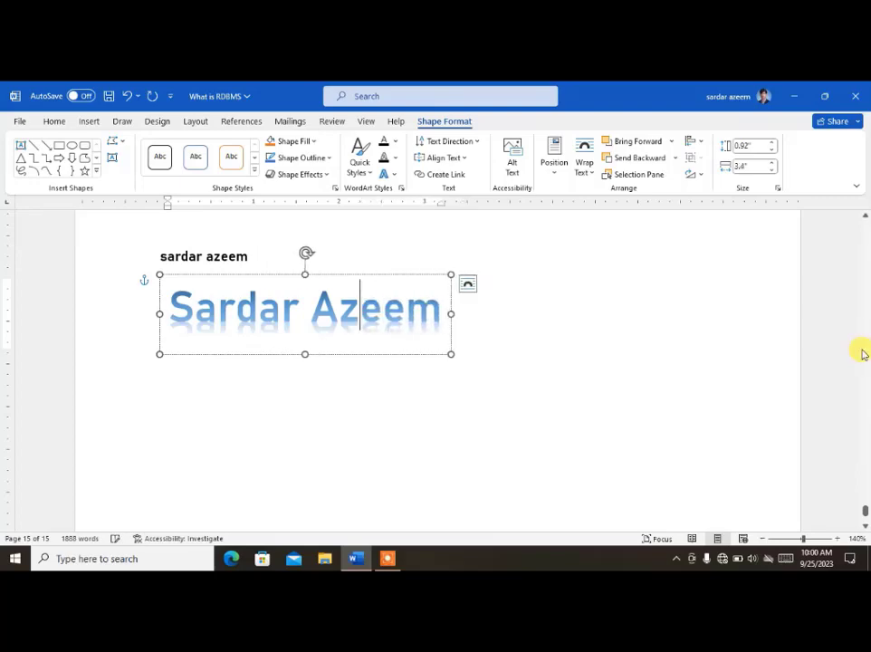
{"action": "left_click", "coordinate": [287, 277]}
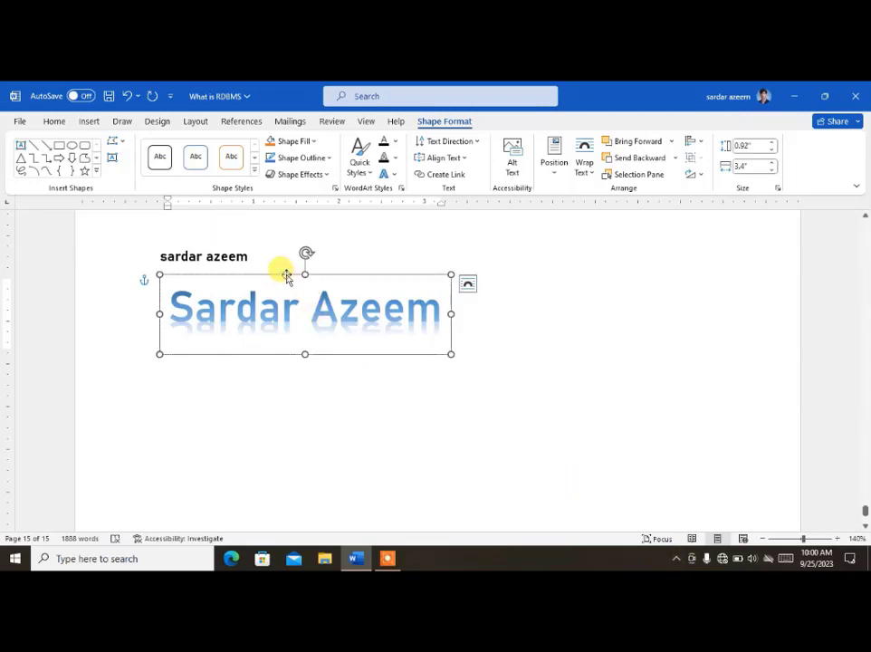
Step: Make the WordArt name 48 pt Cooper Black on one line, leaving its colour unchanged
{"action": "left_click", "coordinate": [53, 120]}
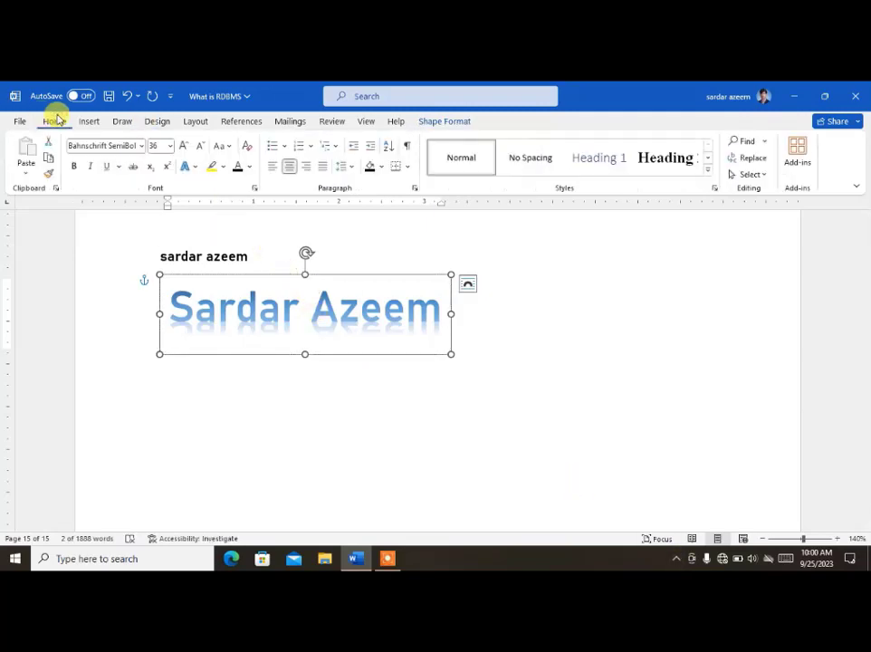
{"action": "left_click", "coordinate": [141, 147]}
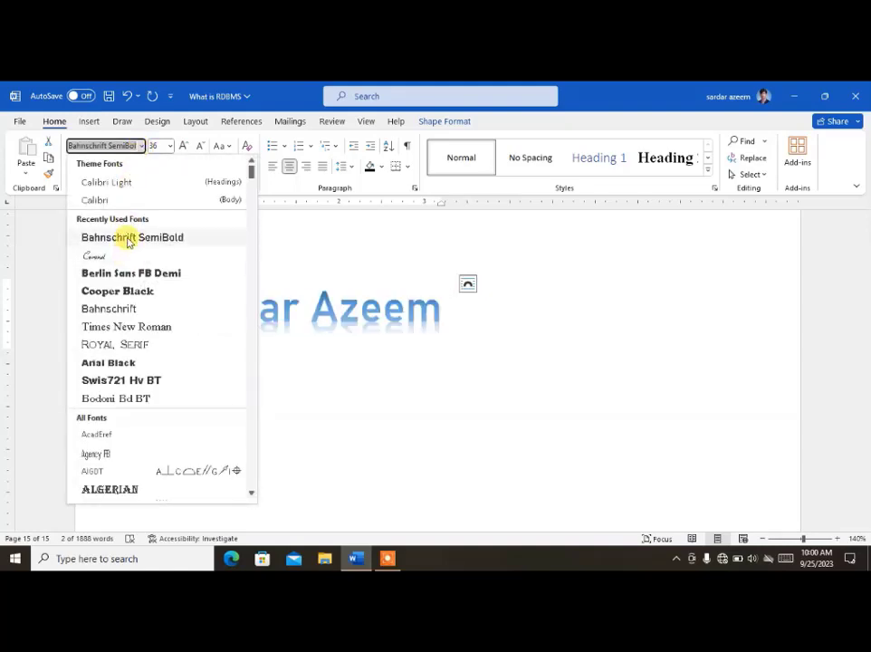
{"action": "left_click", "coordinate": [121, 291]}
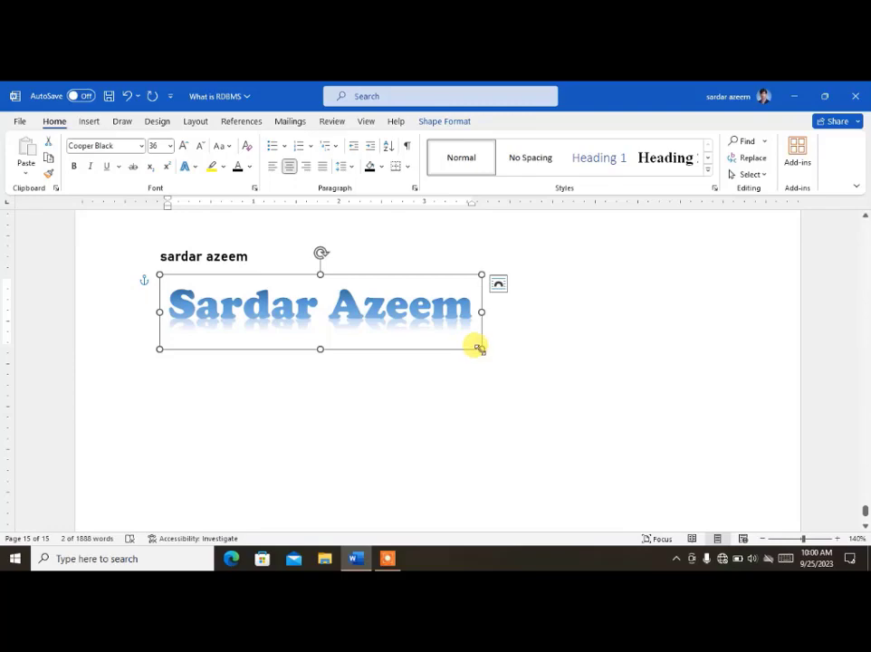
{"action": "left_click", "coordinate": [183, 146]}
{"action": "left_click", "coordinate": [183, 146]}
{"action": "left_click", "coordinate": [183, 146]}
{"action": "left_click", "coordinate": [183, 146]}
{"action": "left_click", "coordinate": [183, 146]}
{"action": "left_click", "coordinate": [183, 146]}
{"action": "left_click", "coordinate": [183, 146]}
{"action": "left_click", "coordinate": [183, 146]}
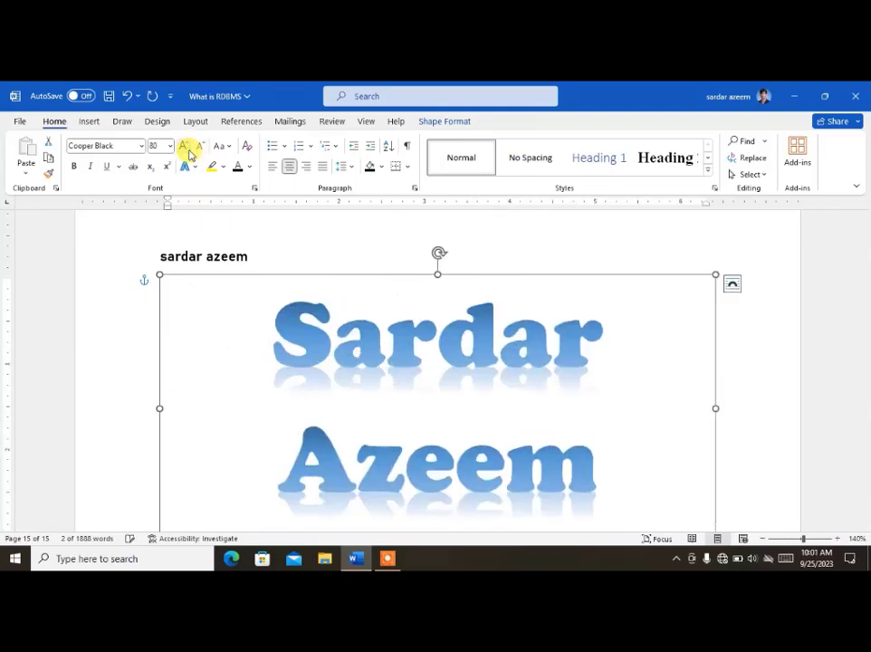
{"action": "left_click", "coordinate": [185, 148]}
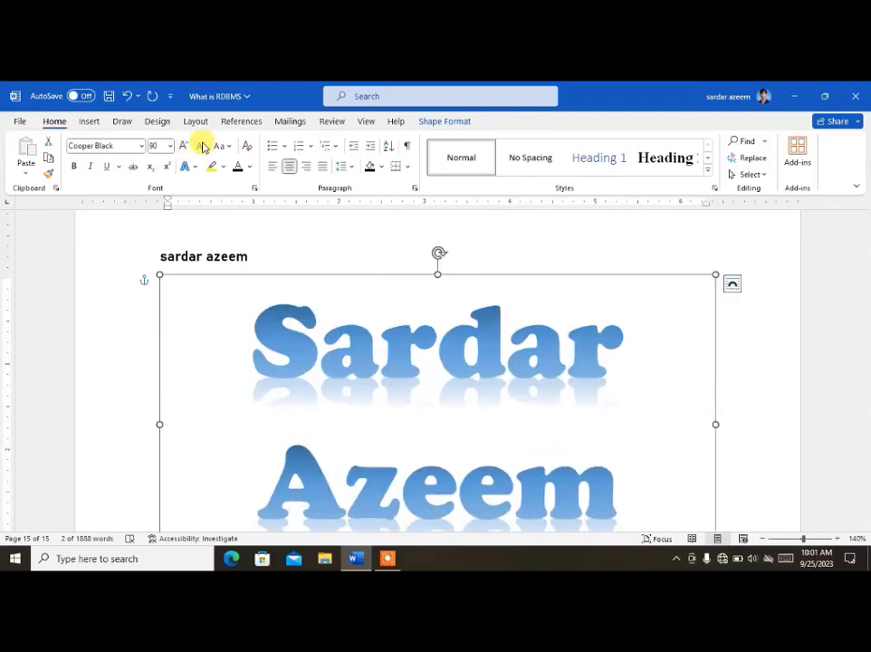
{"action": "left_click", "coordinate": [202, 146]}
{"action": "left_click", "coordinate": [202, 146]}
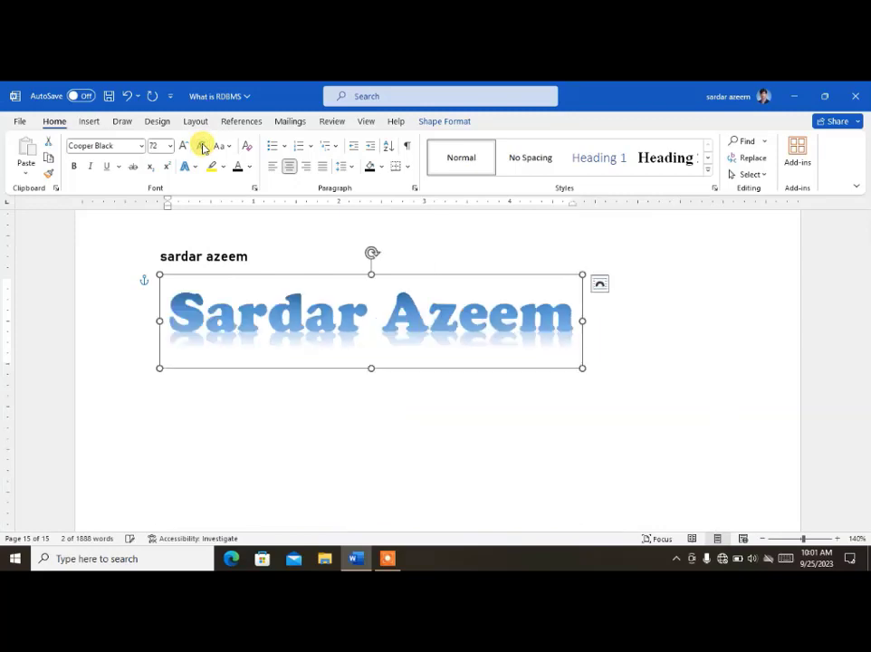
{"action": "left_click", "coordinate": [252, 169]}
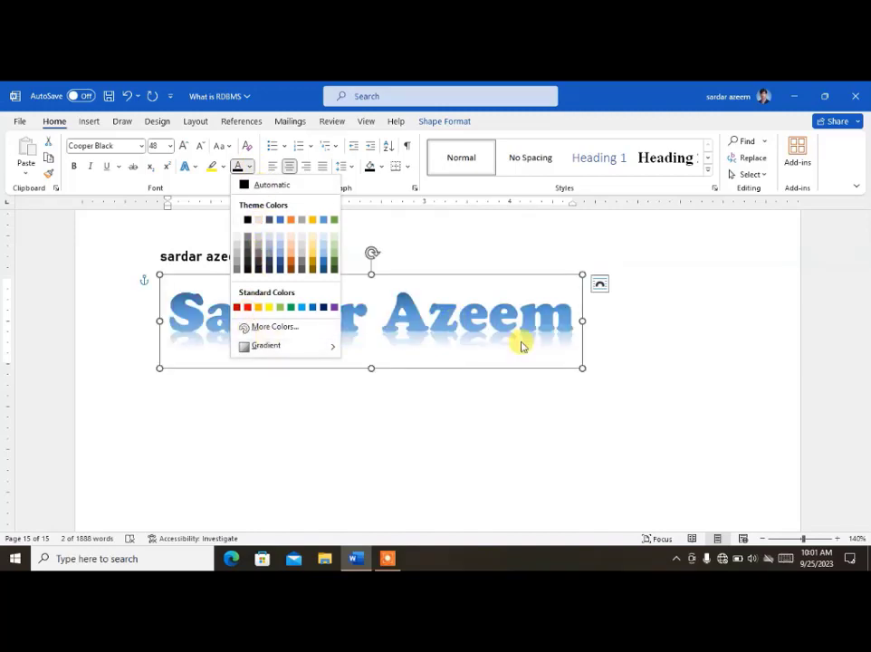
{"action": "left_click", "coordinate": [458, 280]}
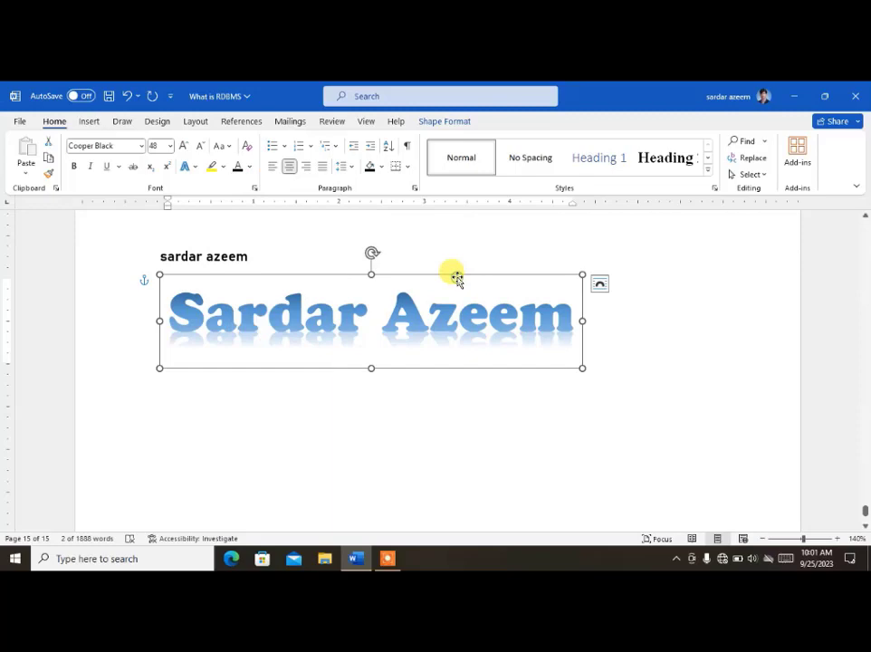
Step: Try a black shape style, then apply Transparent - Black, Dark 1 to the WordArt box
{"action": "left_click", "coordinate": [448, 121]}
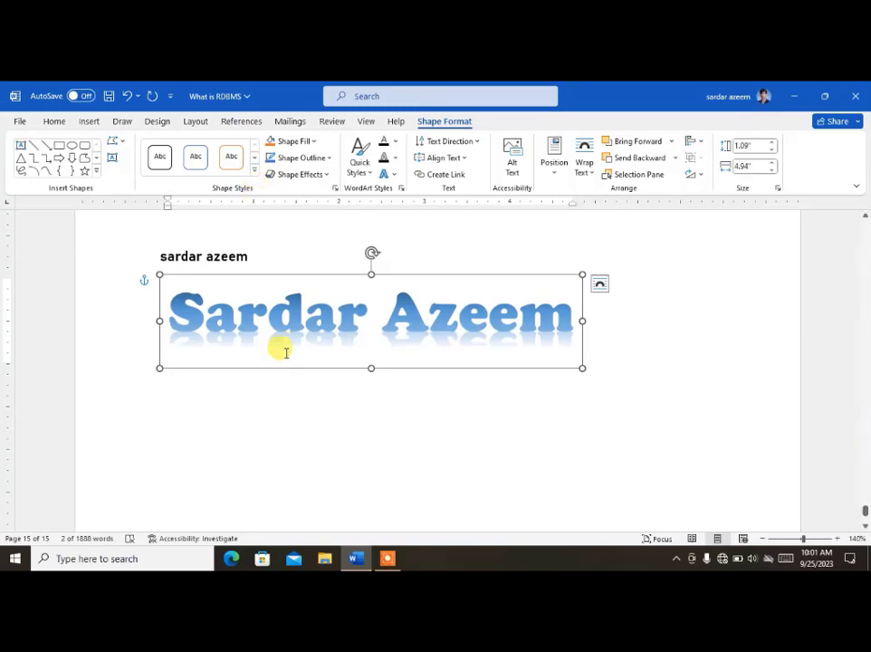
{"action": "left_click", "coordinate": [254, 171]}
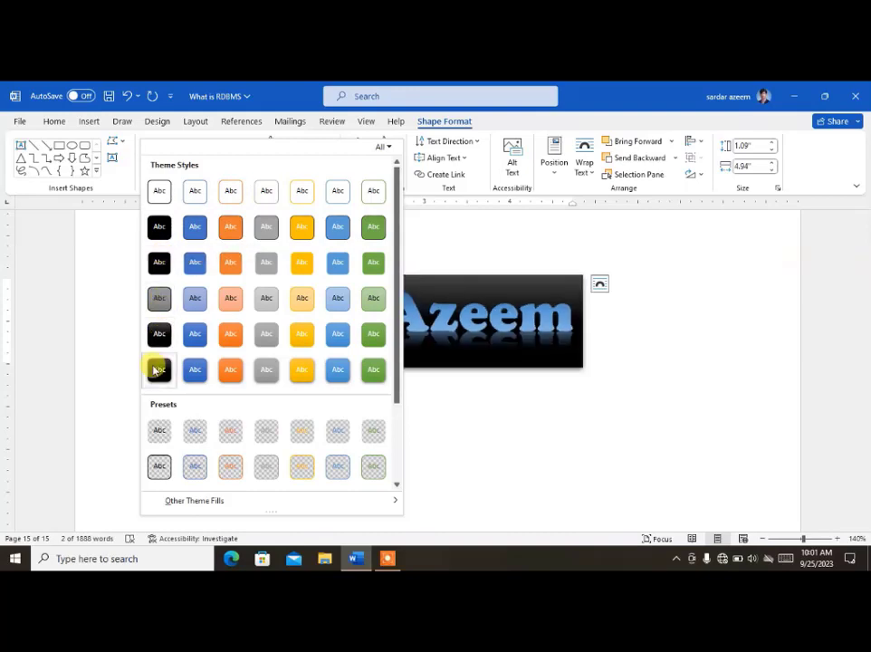
{"action": "left_click", "coordinate": [159, 370]}
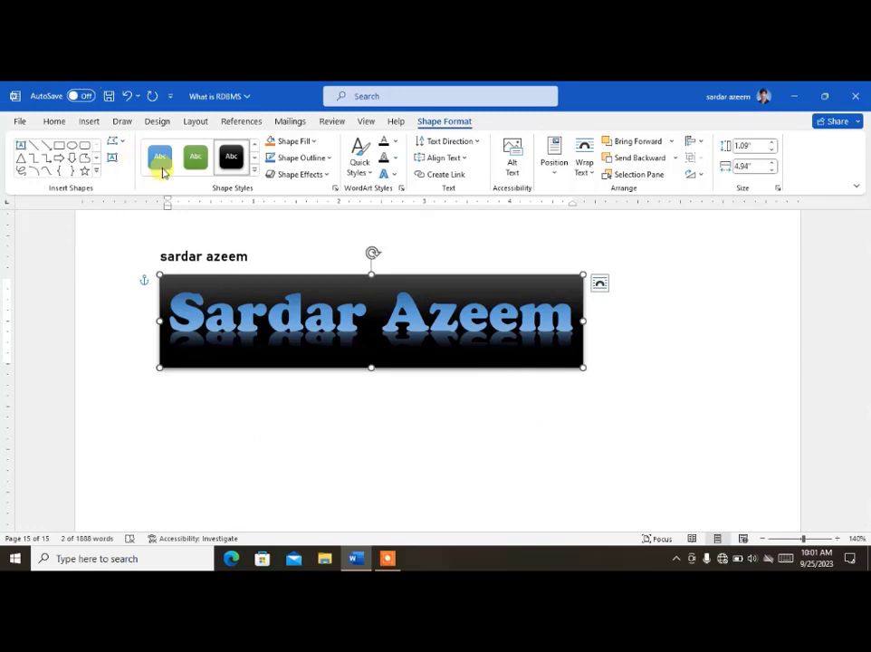
{"action": "left_click", "coordinate": [254, 169]}
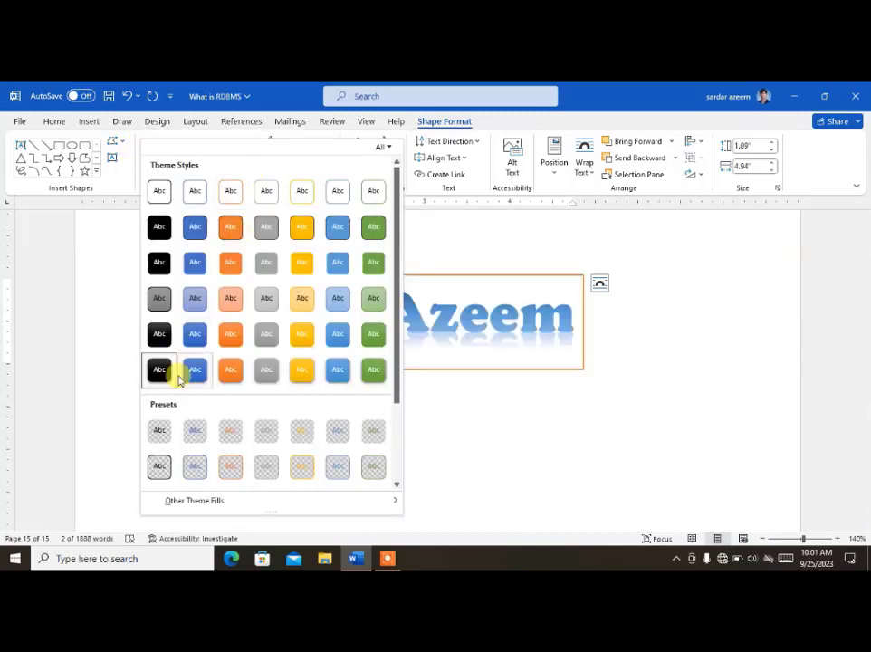
{"action": "left_click", "coordinate": [162, 434]}
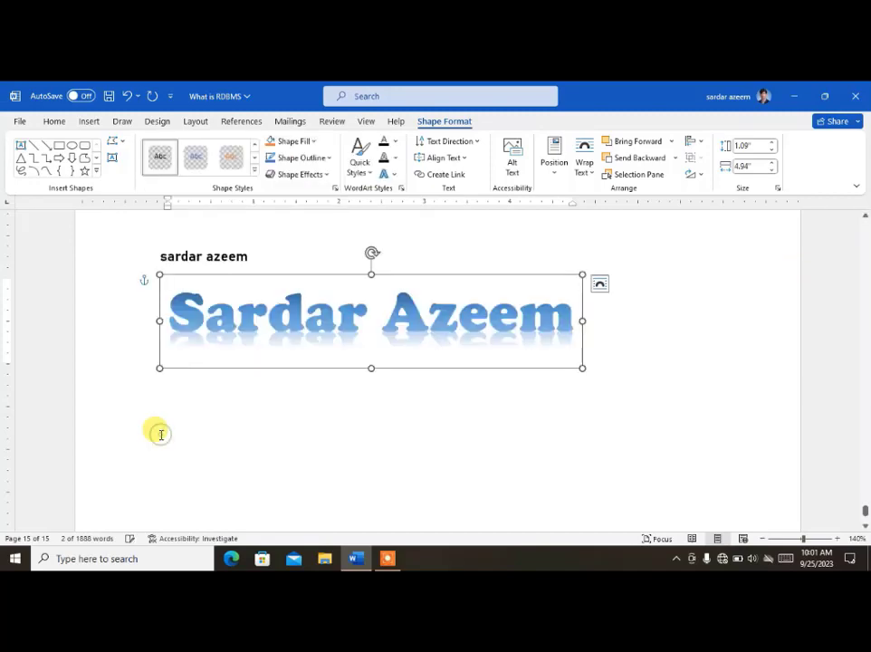
Step: Browse the Shape Effects options without applying any effect
{"action": "left_click", "coordinate": [331, 178]}
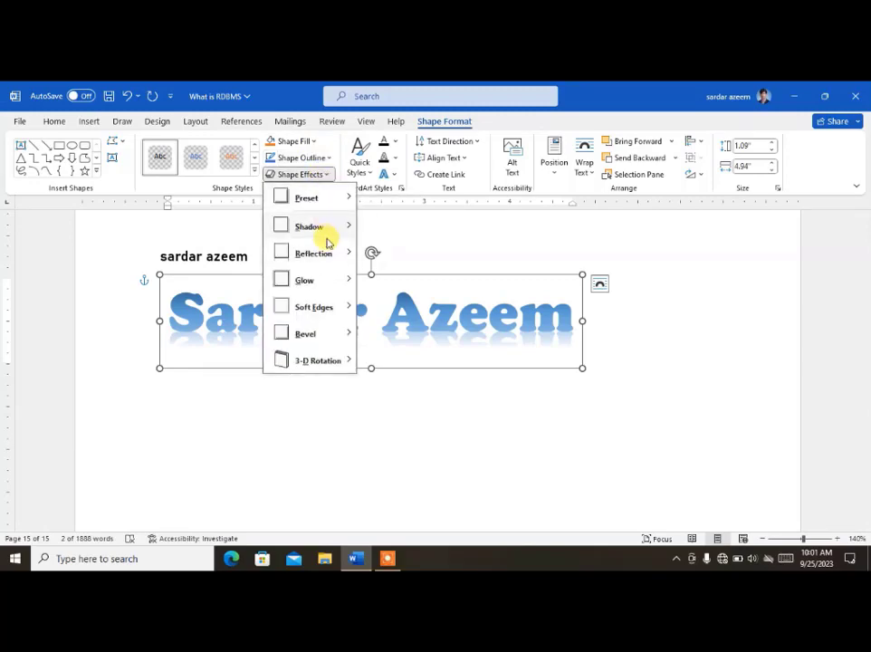
{"action": "mouse_move", "coordinate": [329, 269]}
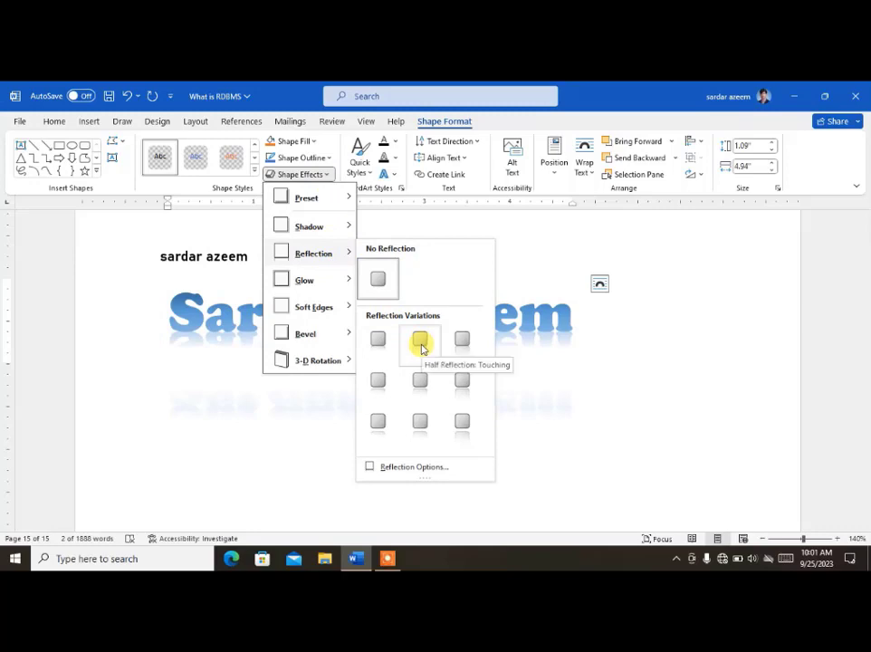
{"action": "mouse_move", "coordinate": [350, 283]}
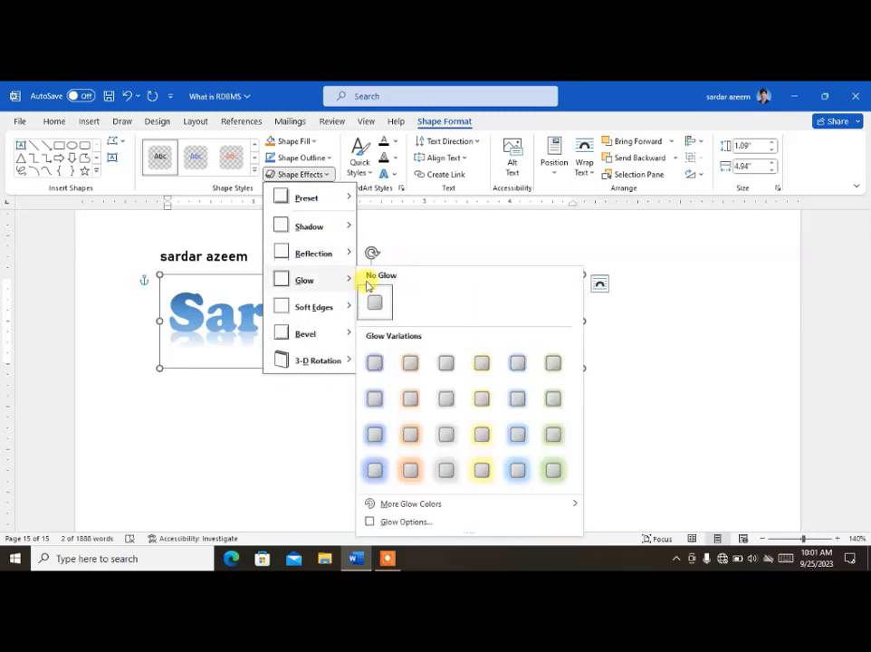
{"action": "left_click", "coordinate": [422, 397]}
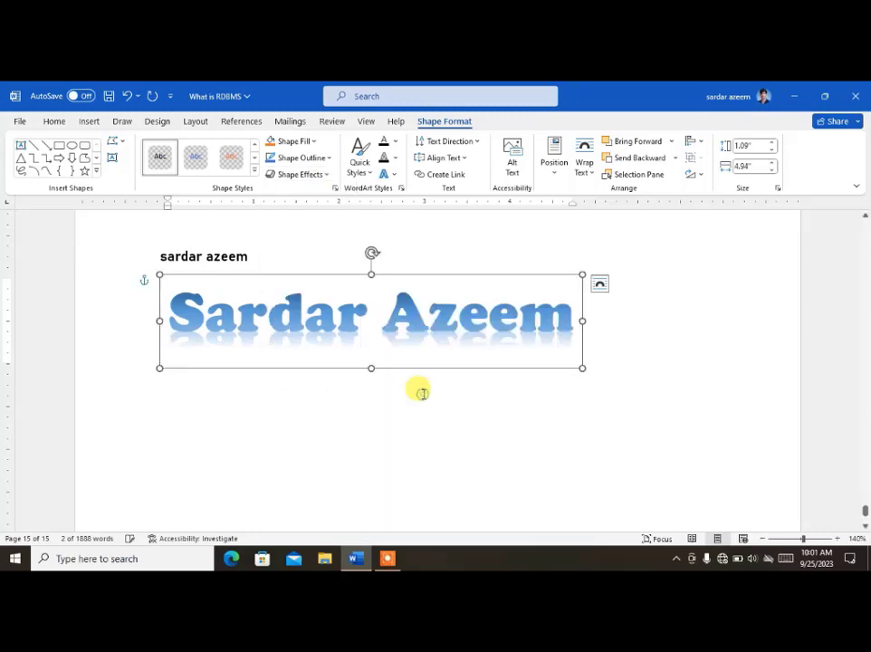
Step: Apply a blue WordArt quick style and the Circle transform to the name
{"action": "left_click", "coordinate": [362, 168]}
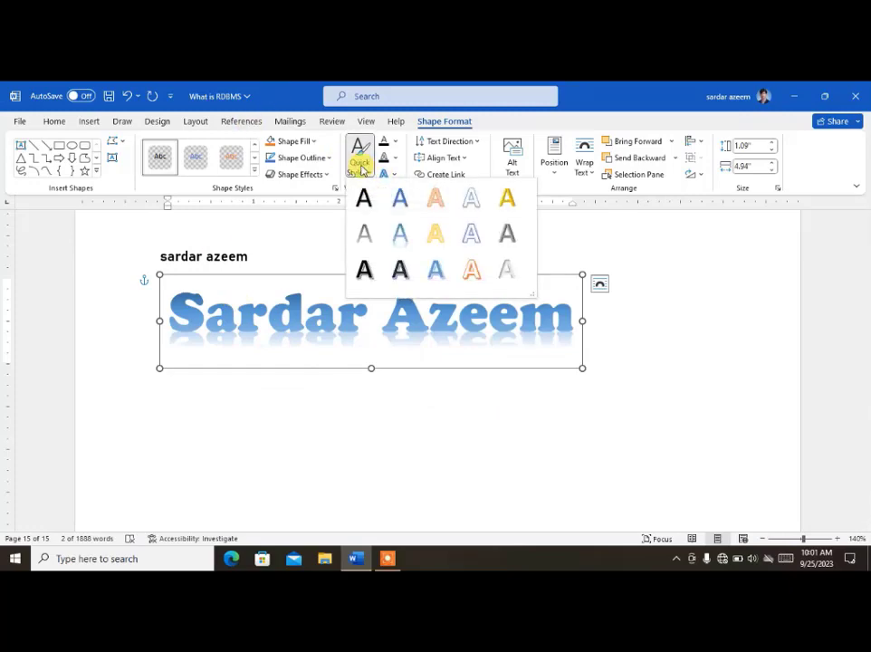
{"action": "left_click", "coordinate": [439, 271]}
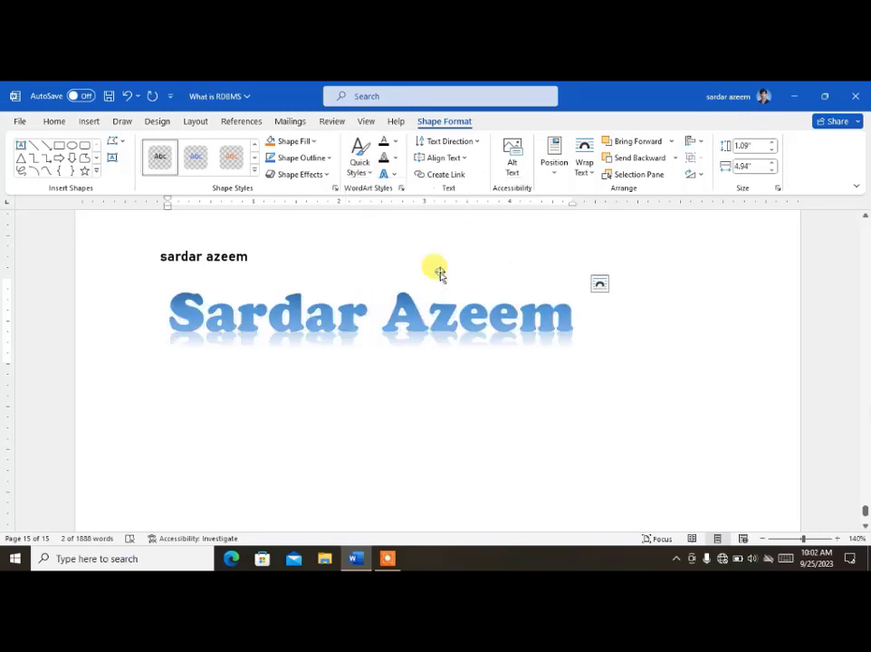
{"action": "left_click", "coordinate": [395, 174]}
{"action": "mouse_move", "coordinate": [444, 333]}
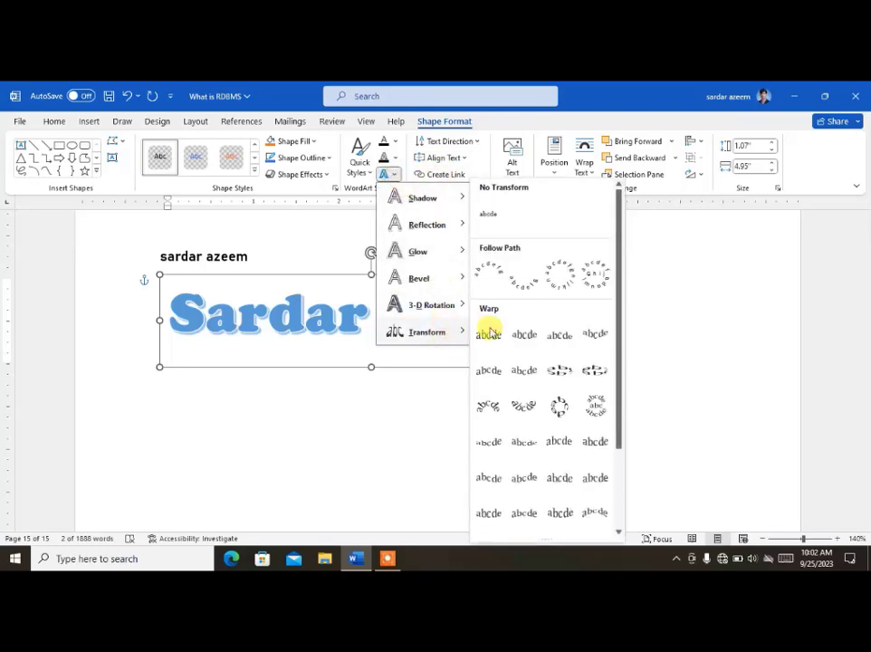
{"action": "left_click", "coordinate": [559, 286]}
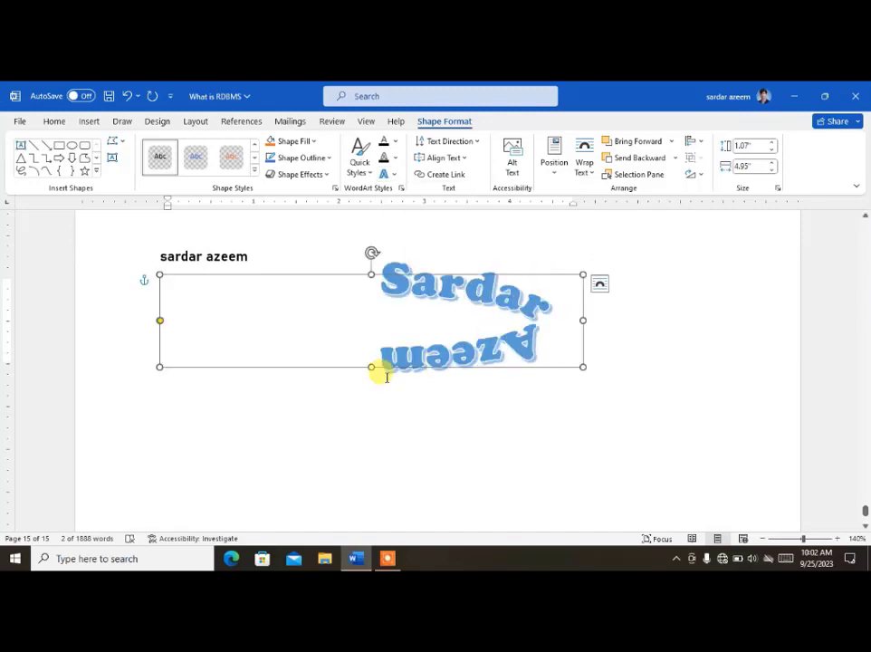
Step: Stretch the WordArt box to 4.29" tall by 4.95" wide, then reselect the whole box
{"action": "left_click_drag", "start_coordinate": [369, 366], "coordinate": [367, 513]}
{"action": "scroll", "coordinate": [391, 333], "scroll_direction": "down", "scroll_amount": 3}
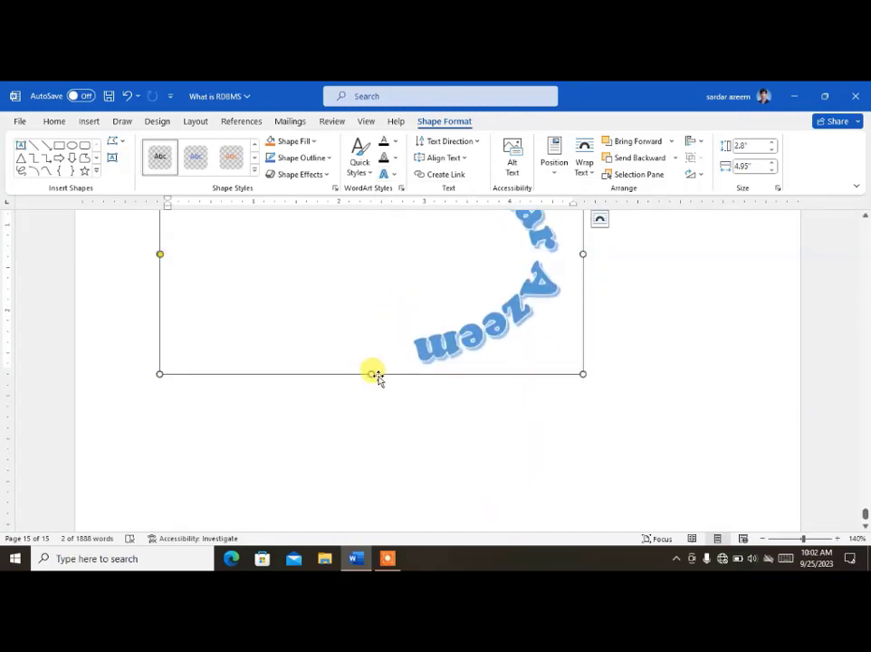
{"action": "left_click_drag", "start_coordinate": [372, 374], "coordinate": [370, 502]}
{"action": "scroll", "coordinate": [376, 422], "scroll_direction": "up", "scroll_amount": 2}
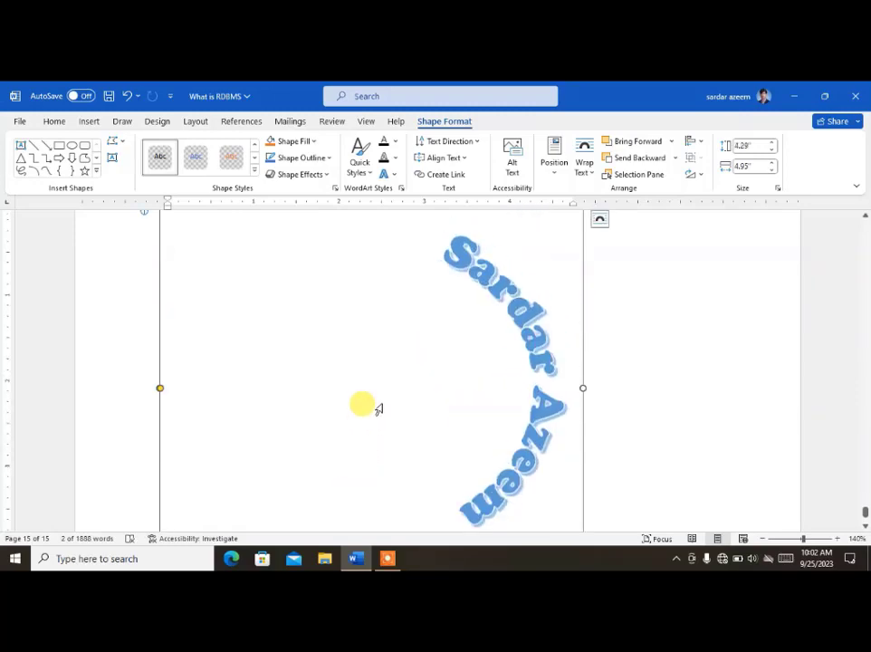
{"action": "scroll", "coordinate": [379, 409], "scroll_direction": "up", "scroll_amount": 4}
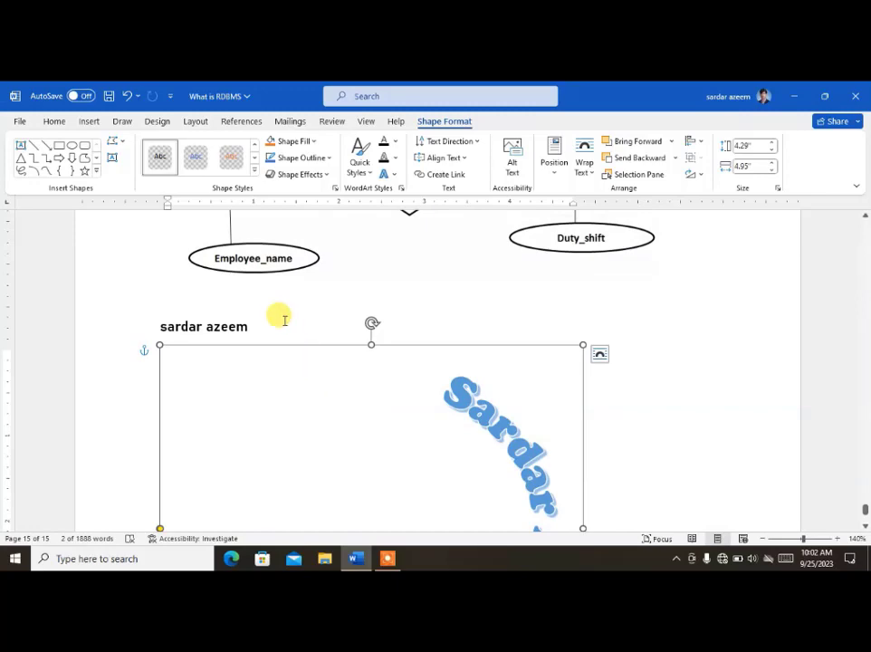
{"action": "left_click", "coordinate": [721, 362]}
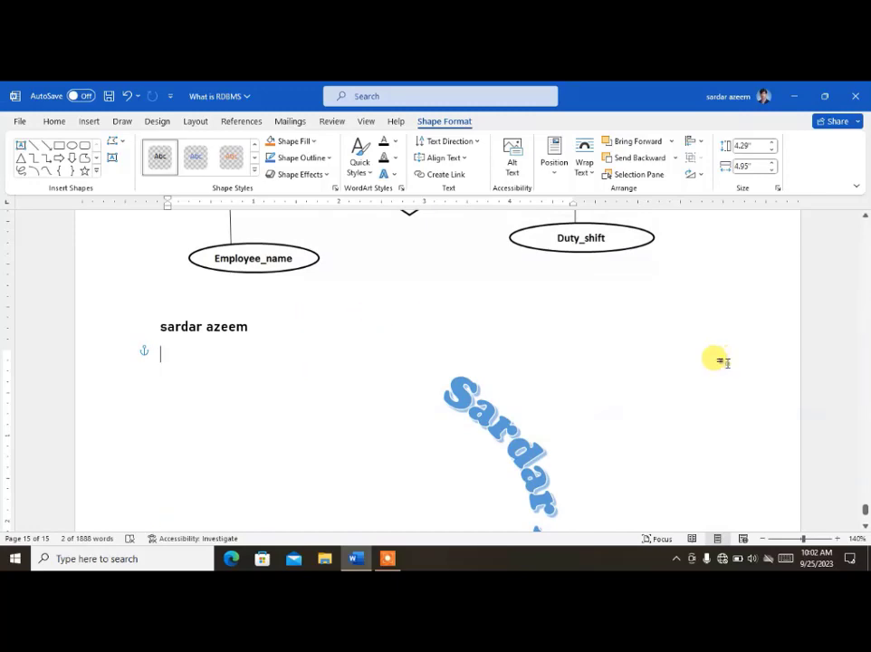
{"action": "left_click", "coordinate": [451, 381]}
{"action": "left_click", "coordinate": [389, 345]}
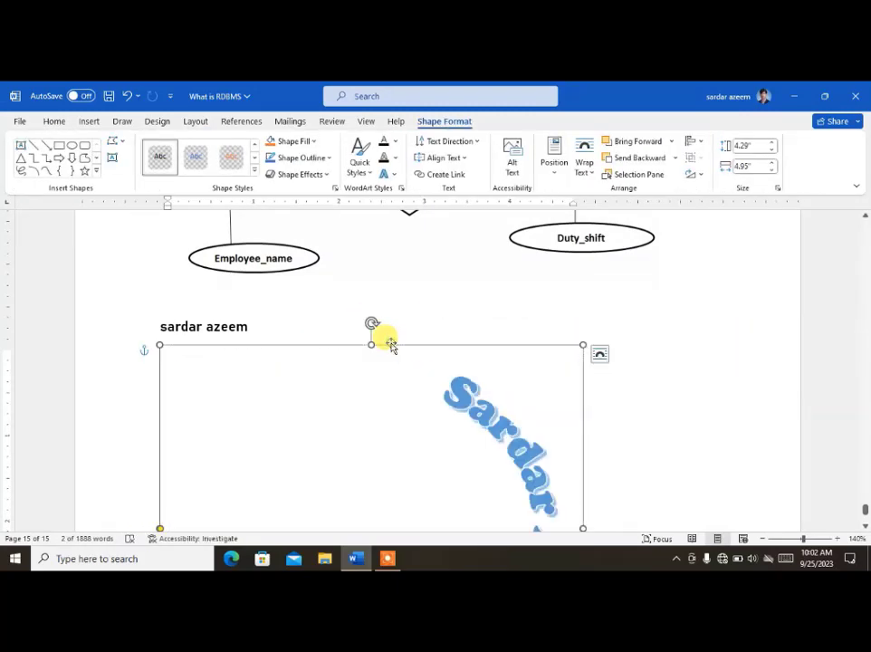
Step: Delete the WordArt and scroll back to page 1's 'What is RDBMS?' heading with Insert tools showing
{"action": "key", "text": "Delete"}
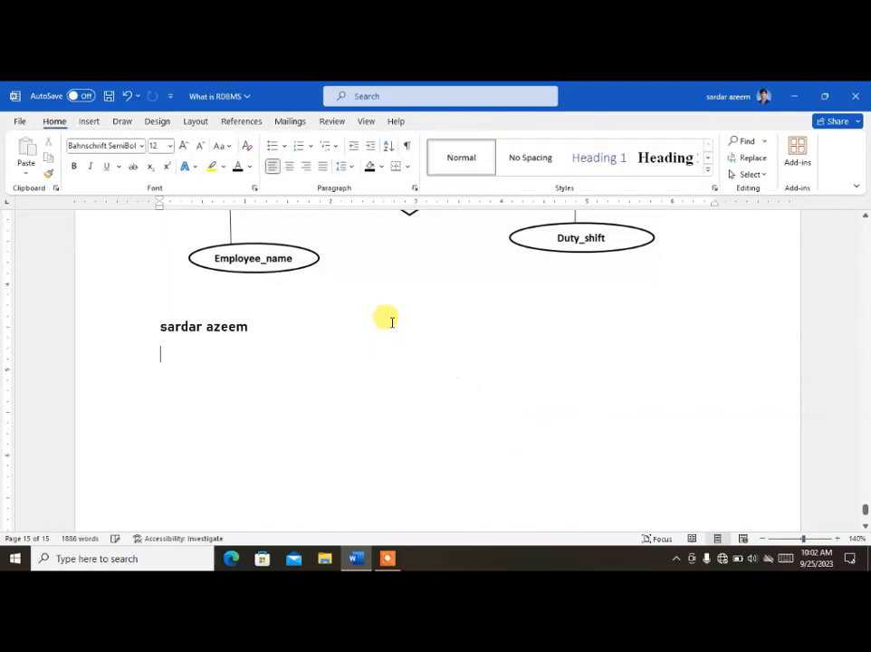
{"action": "left_click", "coordinate": [90, 121]}
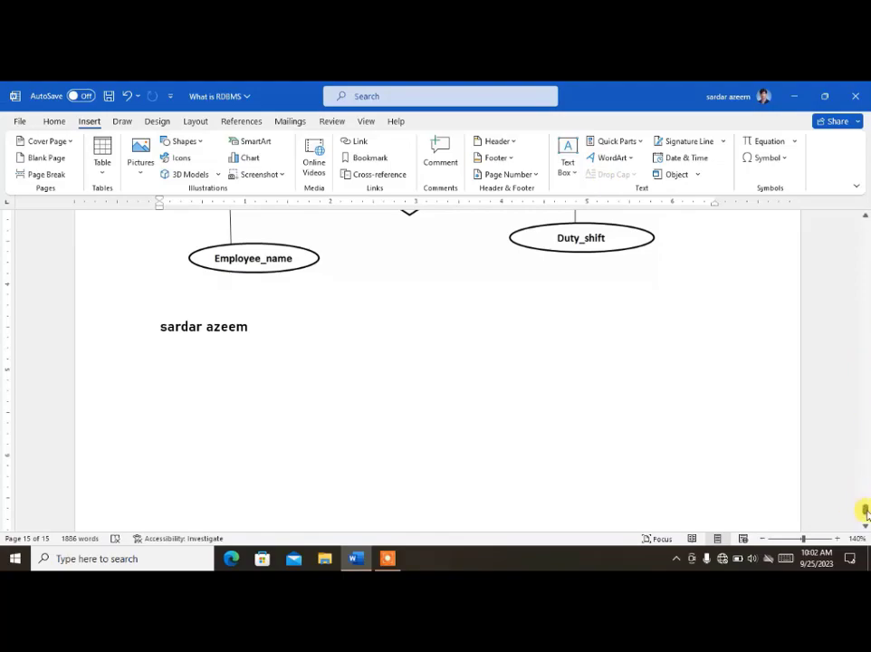
{"action": "left_click_drag", "start_coordinate": [865, 512], "coordinate": [861, 195]}
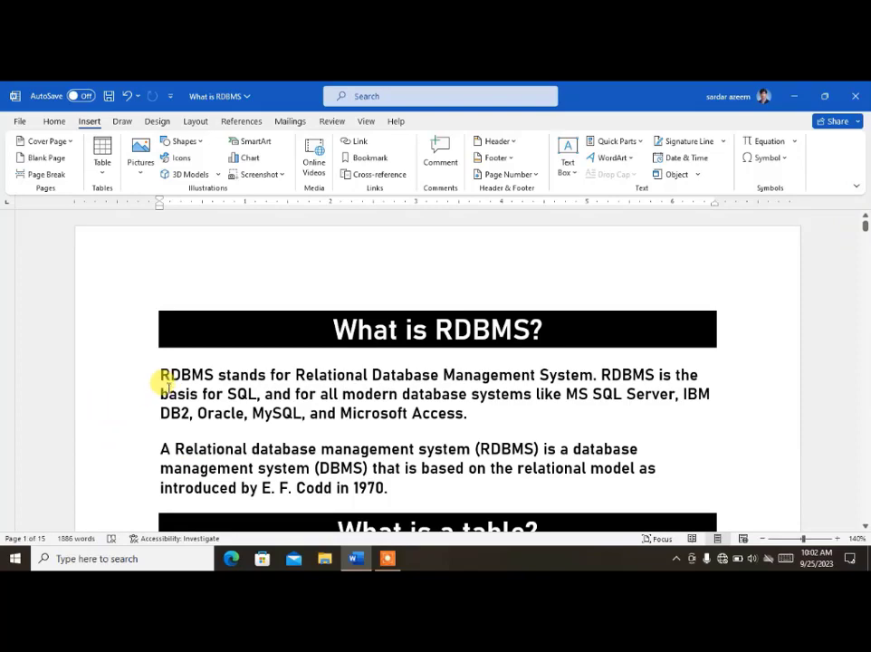
{"action": "left_click_drag", "start_coordinate": [158, 374], "coordinate": [171, 374]}
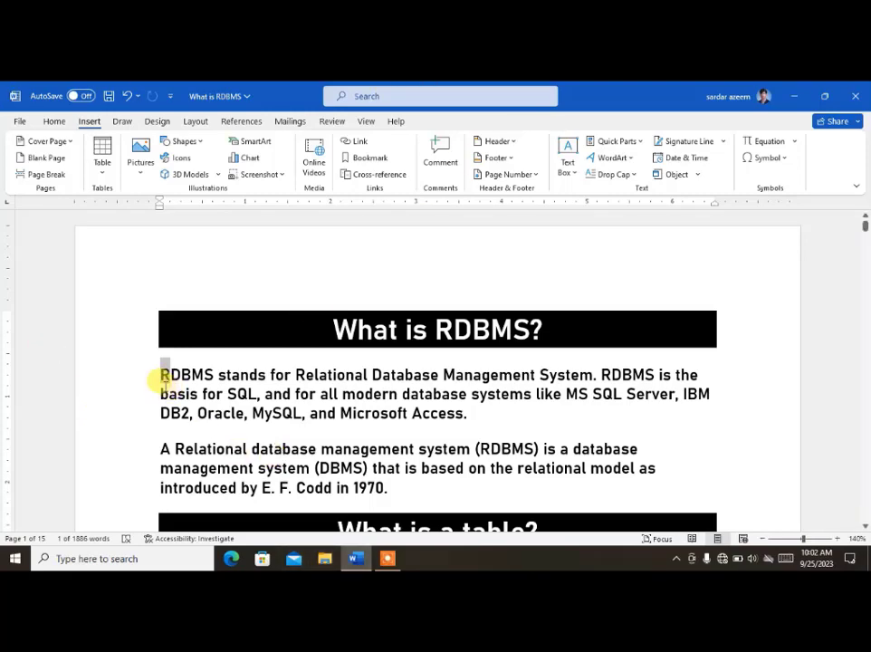
{"action": "left_click", "coordinate": [636, 175]}
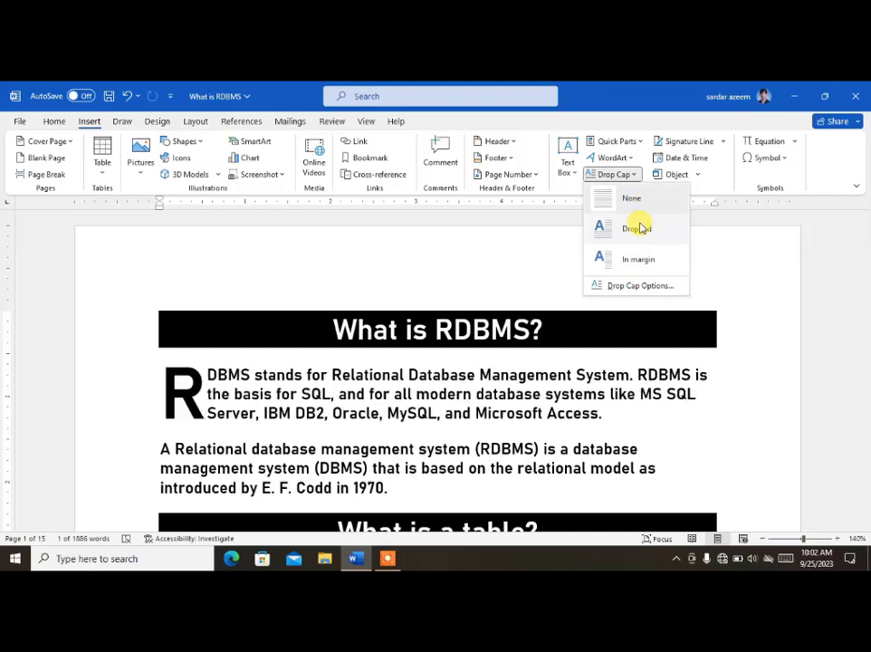
{"action": "left_click", "coordinate": [638, 228]}
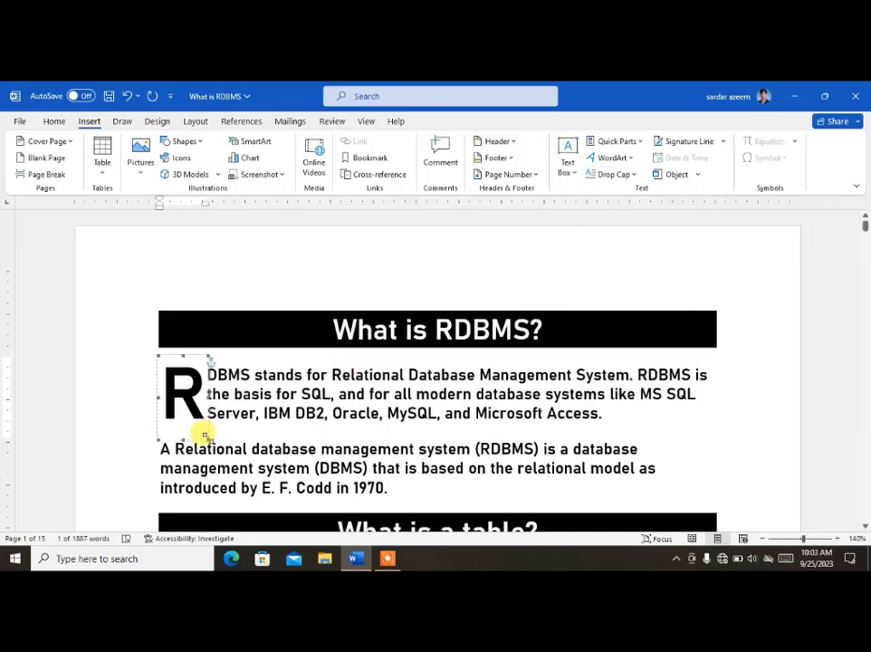
{"action": "left_click_drag", "start_coordinate": [207, 437], "coordinate": [249, 463]}
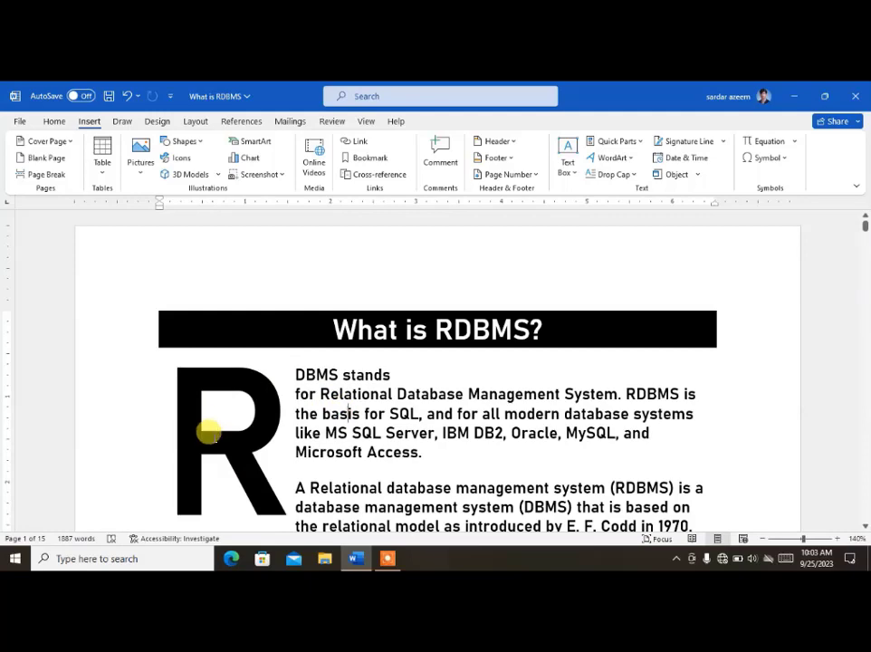
{"action": "left_click", "coordinate": [209, 435]}
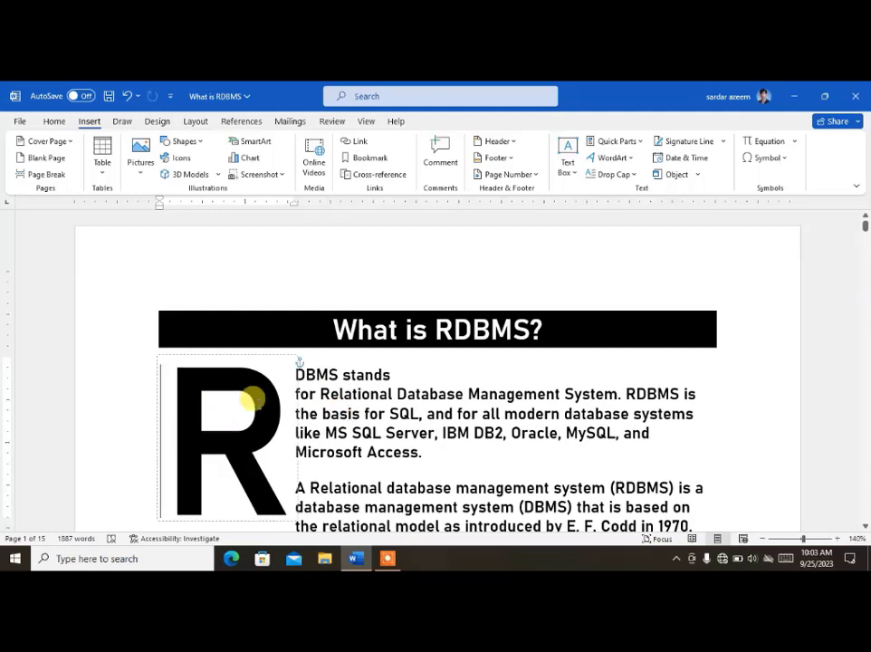
{"action": "left_click", "coordinate": [603, 177]}
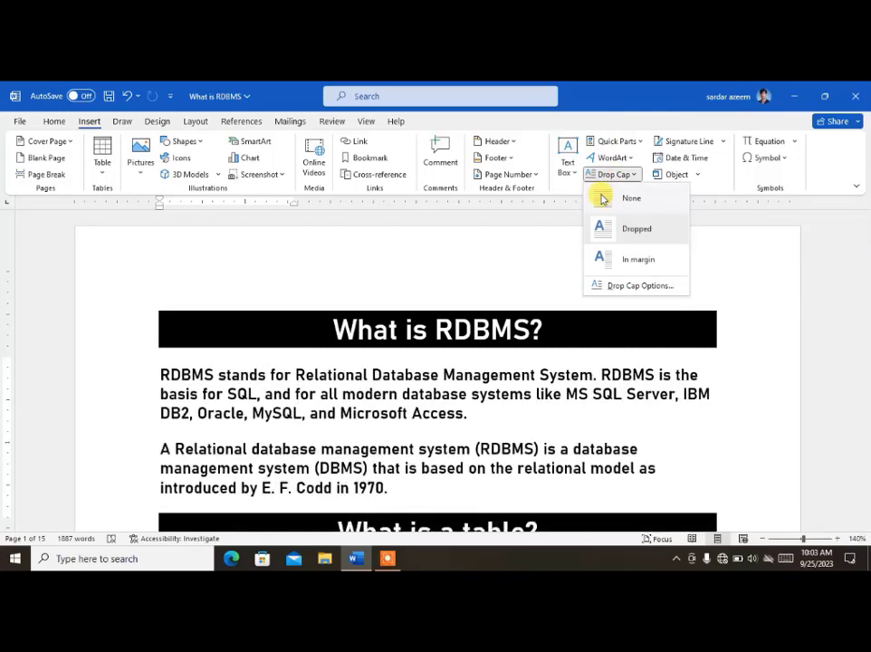
{"action": "left_click", "coordinate": [602, 199]}
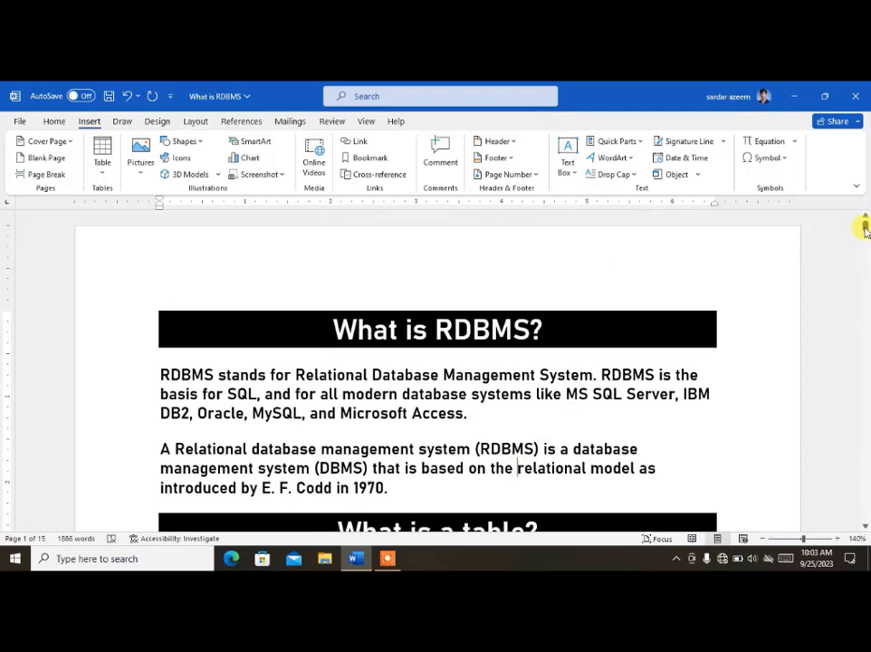
{"action": "left_click_drag", "start_coordinate": [865, 228], "coordinate": [849, 523]}
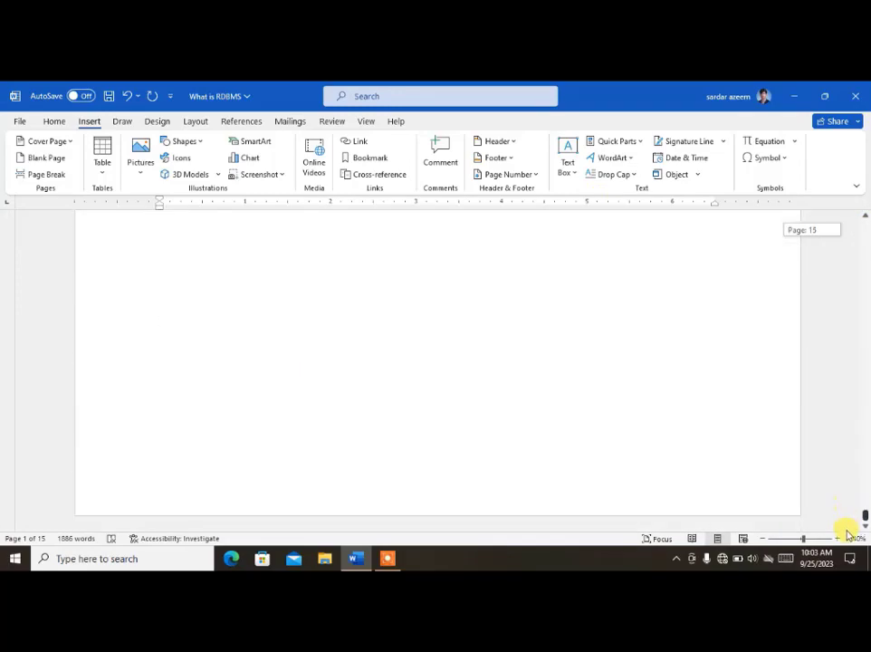
Step: Insert a Microsoft Office signature line below the name with signer name, title Principal PICT and e-mail
{"action": "left_click", "coordinate": [331, 464]}
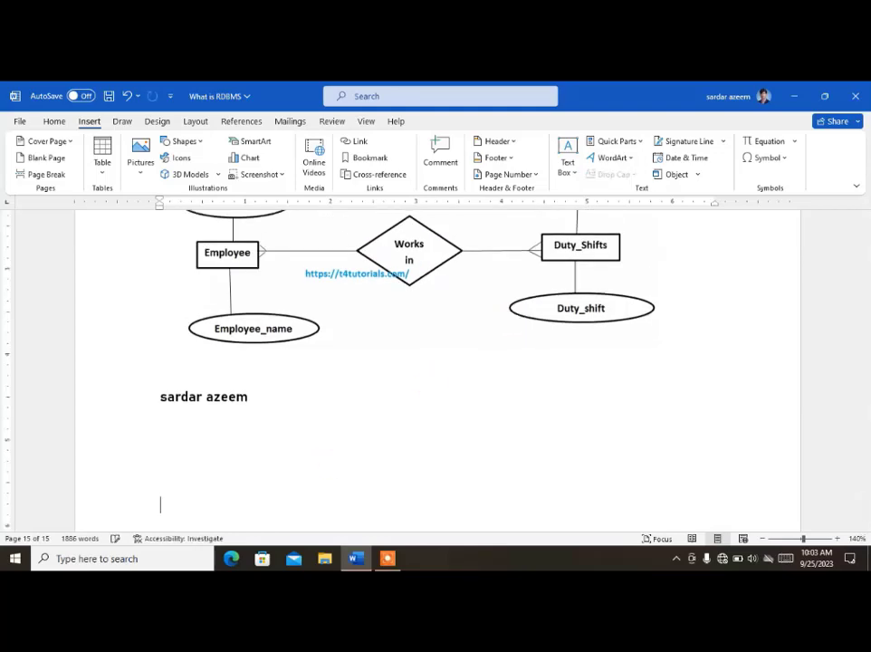
{"action": "scroll", "coordinate": [341, 395], "scroll_direction": "down", "scroll_amount": 1}
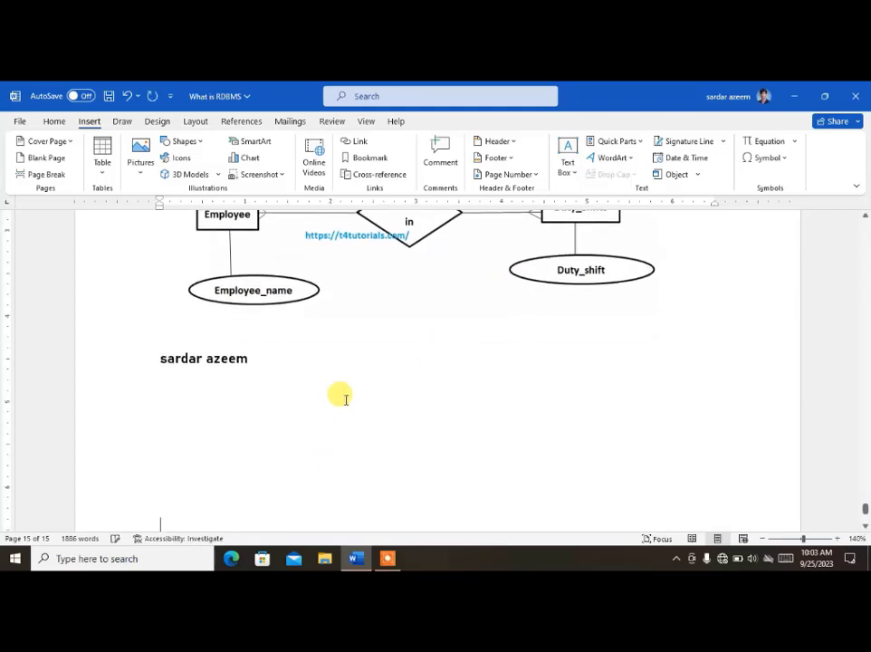
{"action": "left_click", "coordinate": [725, 146]}
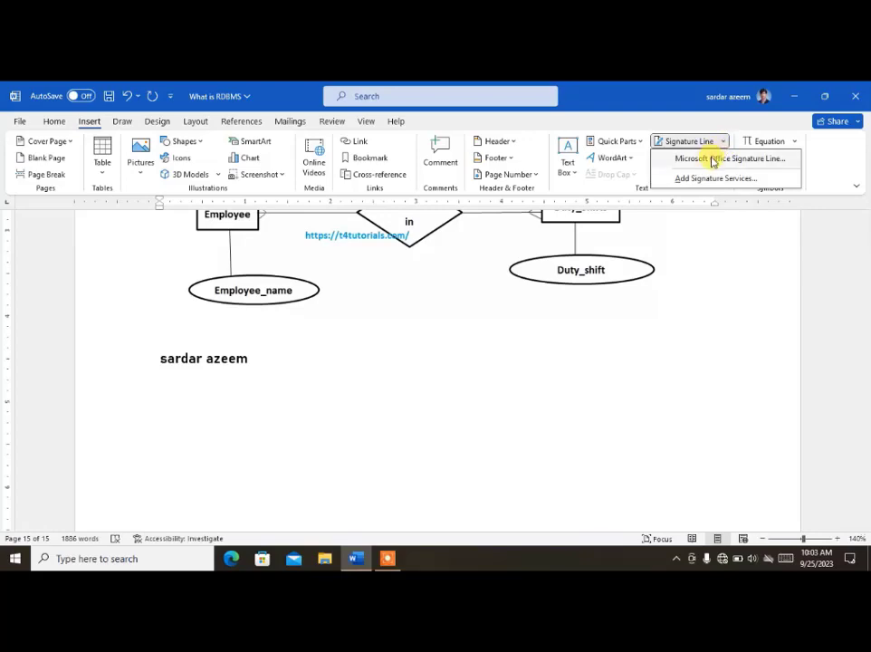
{"action": "left_click", "coordinate": [714, 161]}
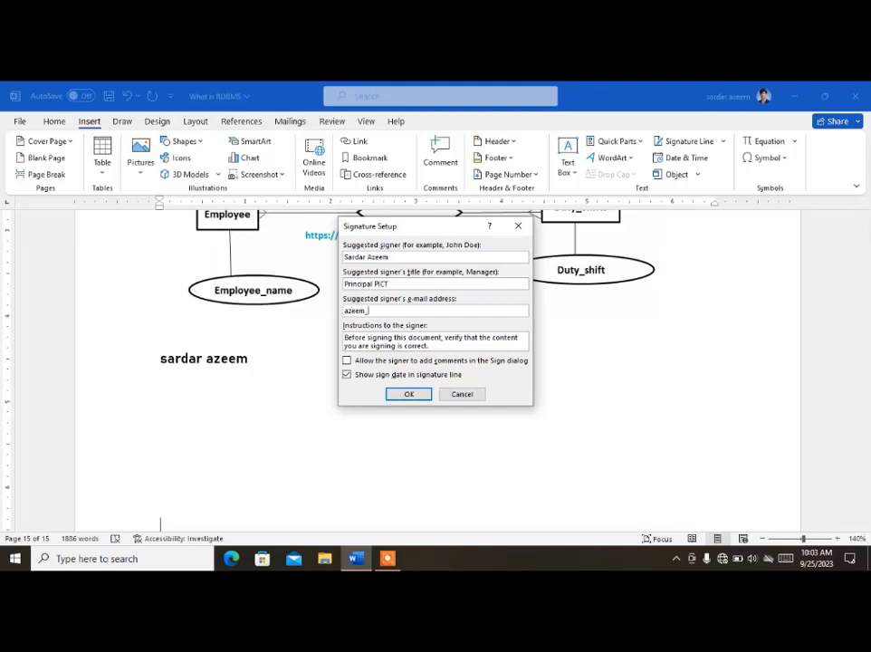
{"action": "left_click", "coordinate": [409, 395]}
{"action": "scroll", "coordinate": [399, 393], "scroll_direction": "down", "scroll_amount": 3}
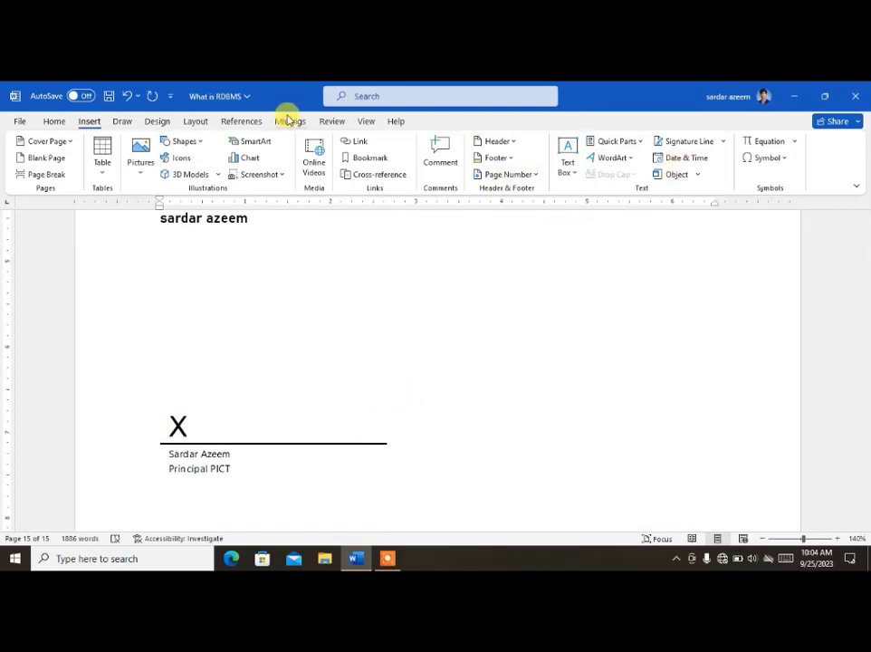
Step: Insert today's date in the 25 September 2023 format
{"action": "left_click", "coordinate": [672, 158]}
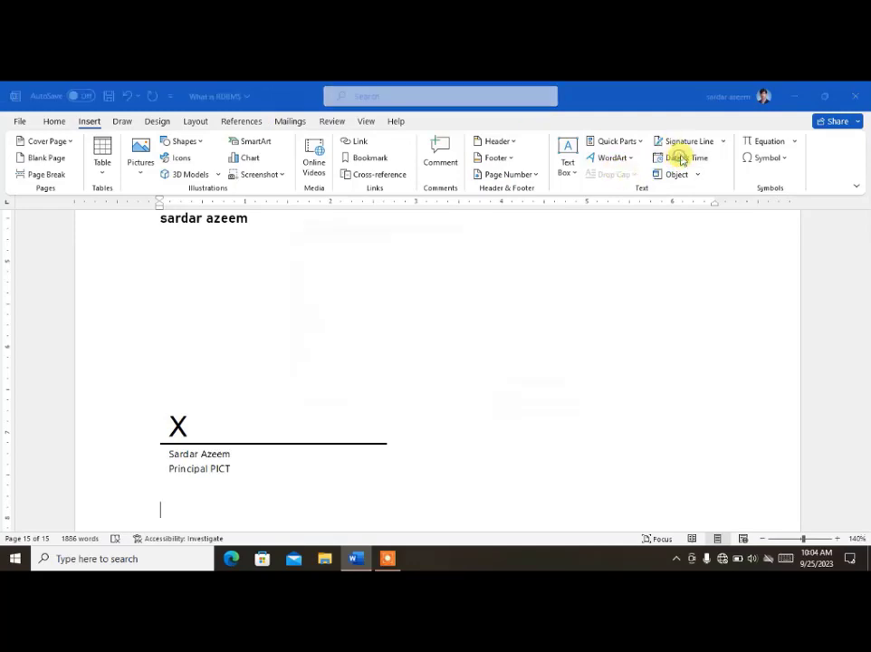
{"action": "left_click", "coordinate": [336, 296]}
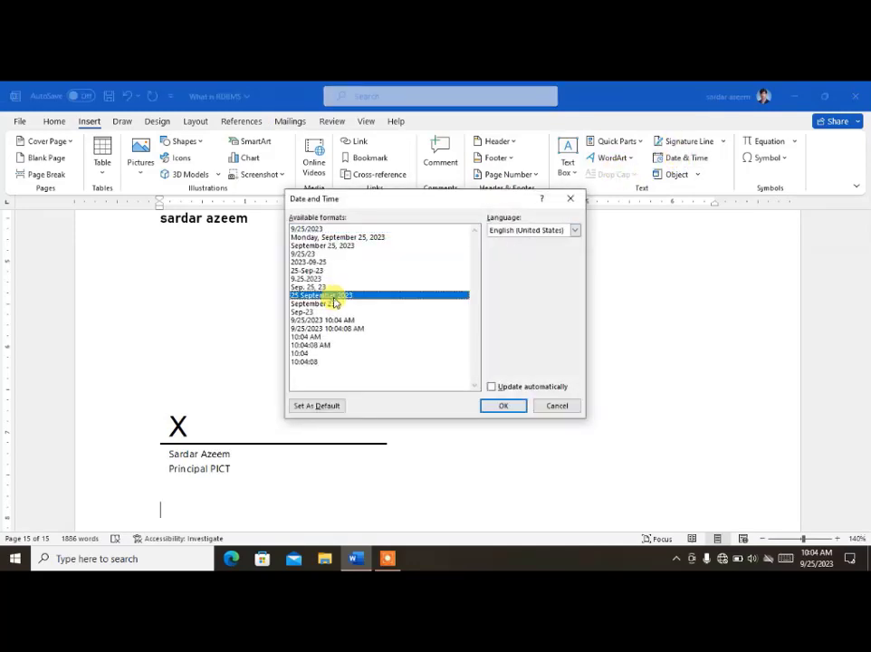
{"action": "left_click", "coordinate": [514, 408]}
{"action": "scroll", "coordinate": [515, 409], "scroll_direction": "down", "scroll_amount": 3}
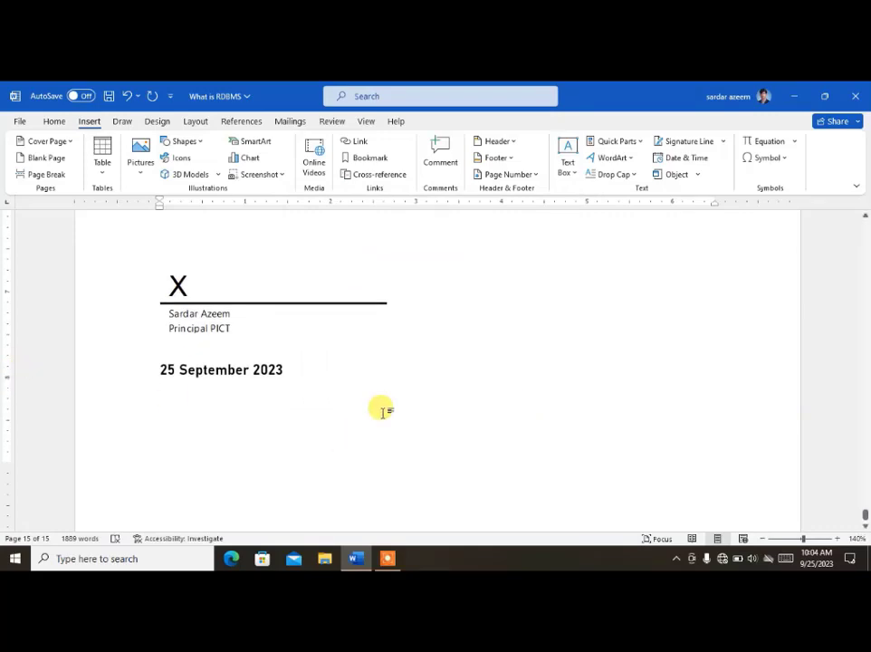
Step: Delete the signature line, the date and the author's name line
{"action": "left_click_drag", "start_coordinate": [383, 409], "coordinate": [100, 357]}
{"action": "key", "text": "Delete"}
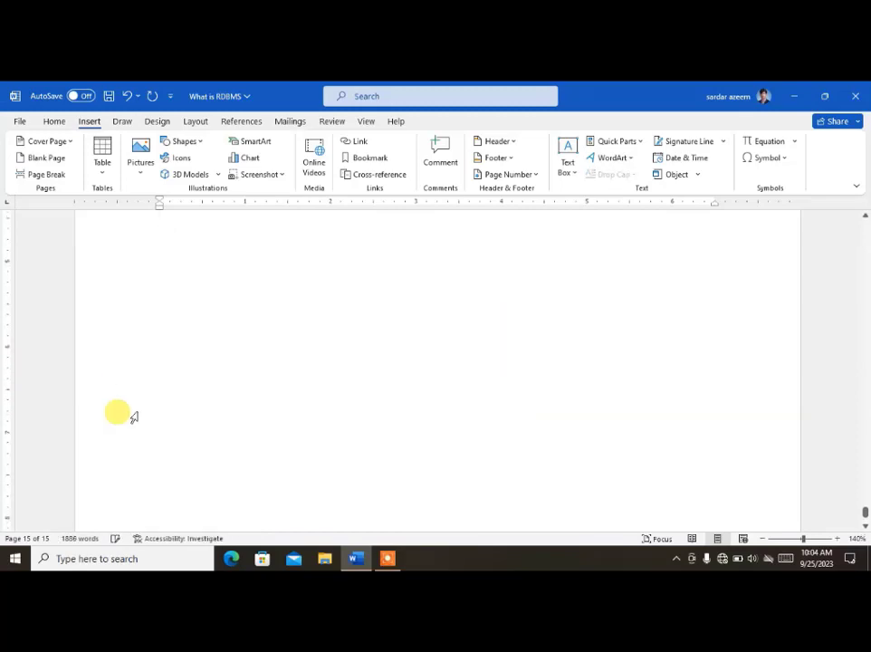
{"action": "scroll", "coordinate": [117, 412], "scroll_direction": "up", "scroll_amount": 4}
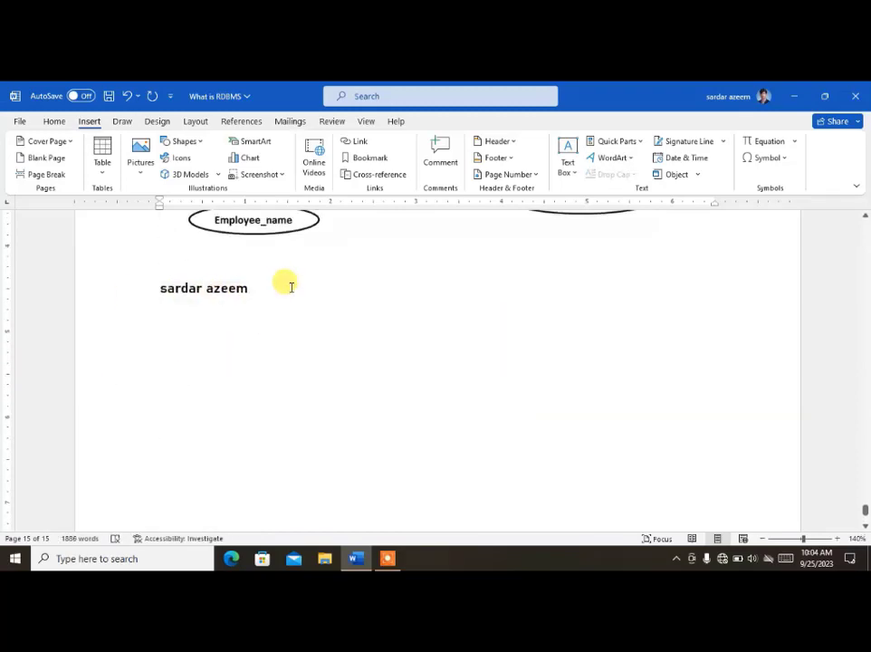
{"action": "left_click_drag", "start_coordinate": [291, 288], "coordinate": [60, 320]}
{"action": "key", "text": "Delete"}
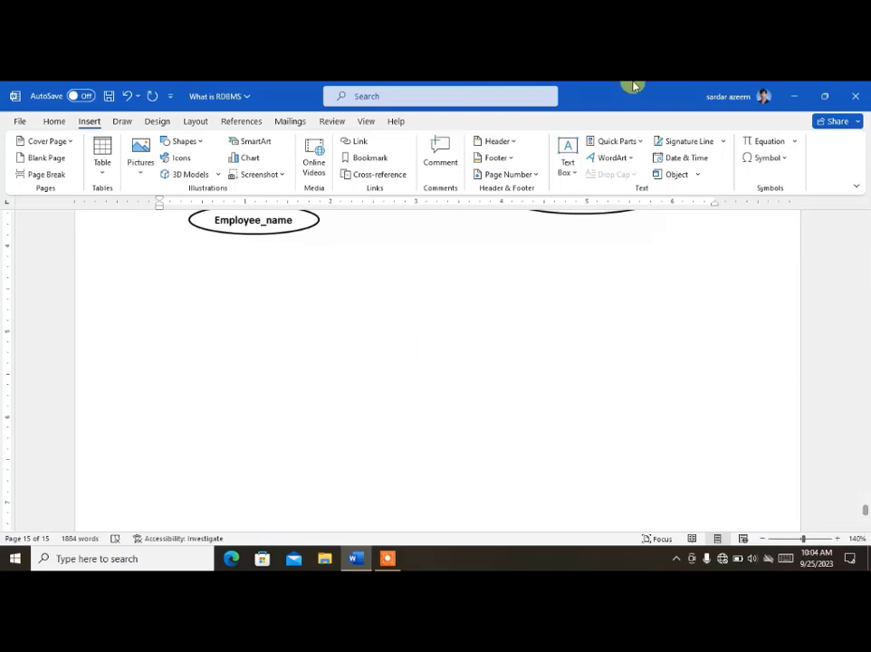
{"action": "left_click", "coordinate": [696, 174]}
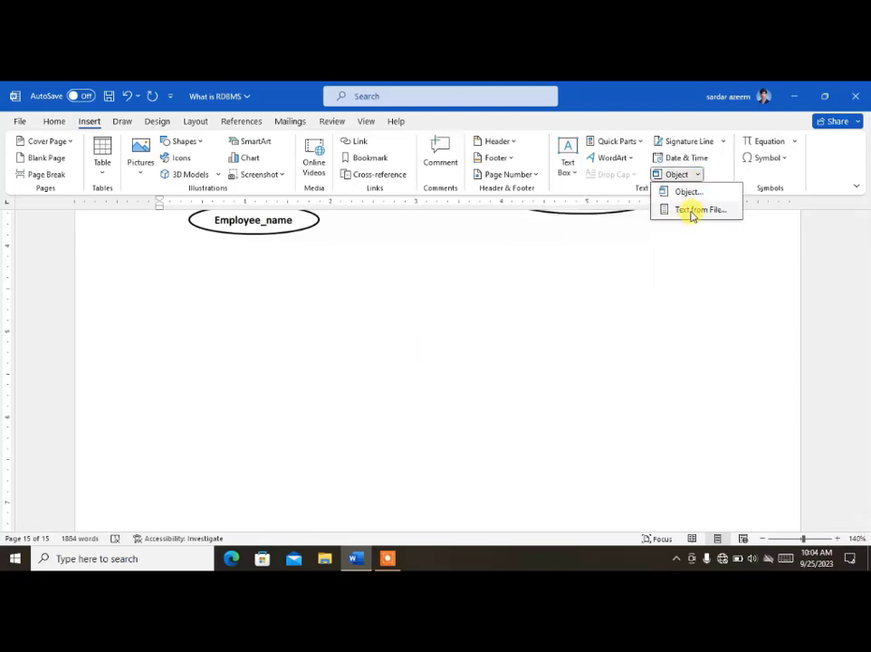
{"action": "left_click", "coordinate": [692, 212]}
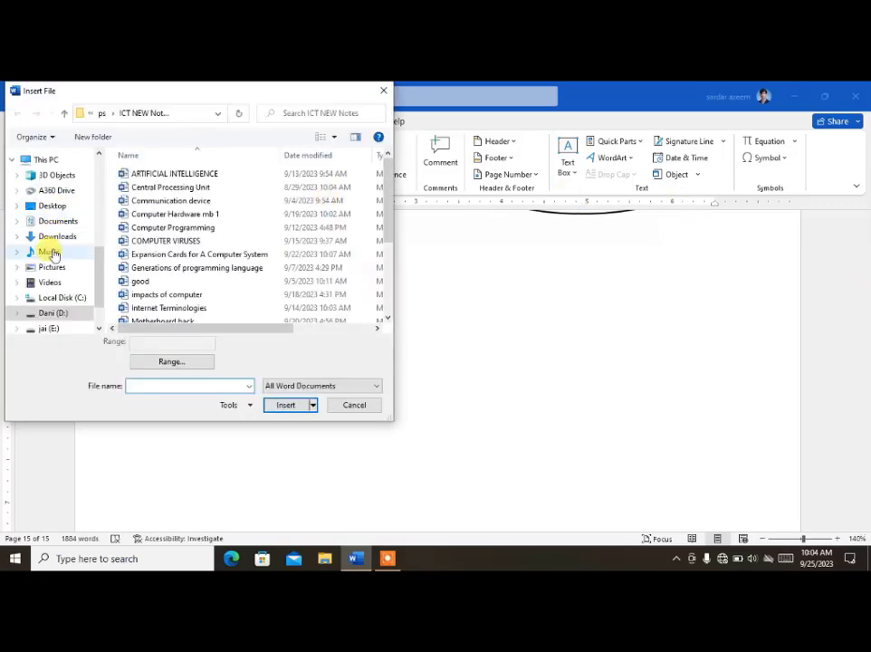
{"action": "scroll", "coordinate": [59, 281], "scroll_direction": "down", "scroll_amount": 1}
{"action": "left_click", "coordinate": [50, 278]}
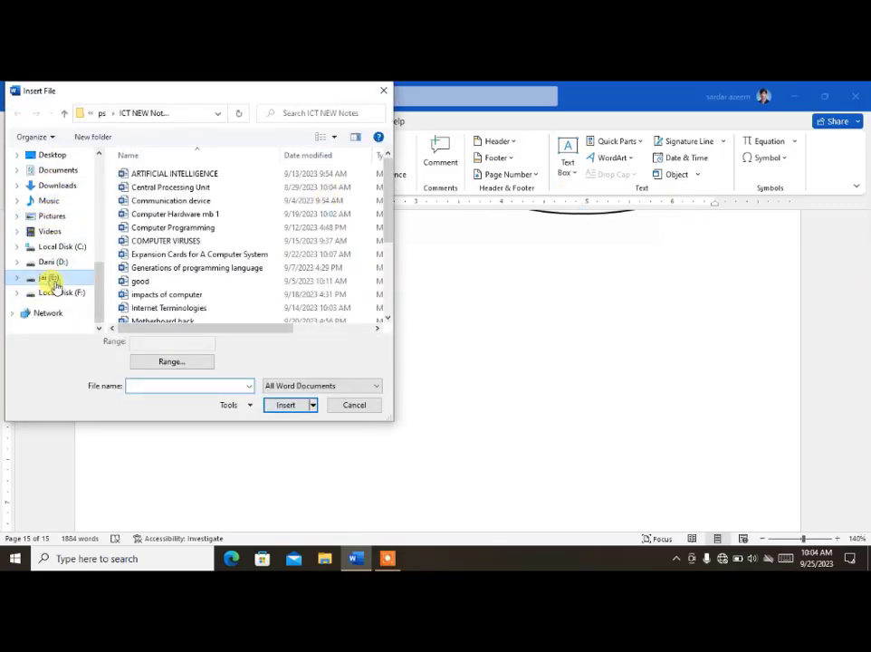
{"action": "double_click", "coordinate": [320, 195]}
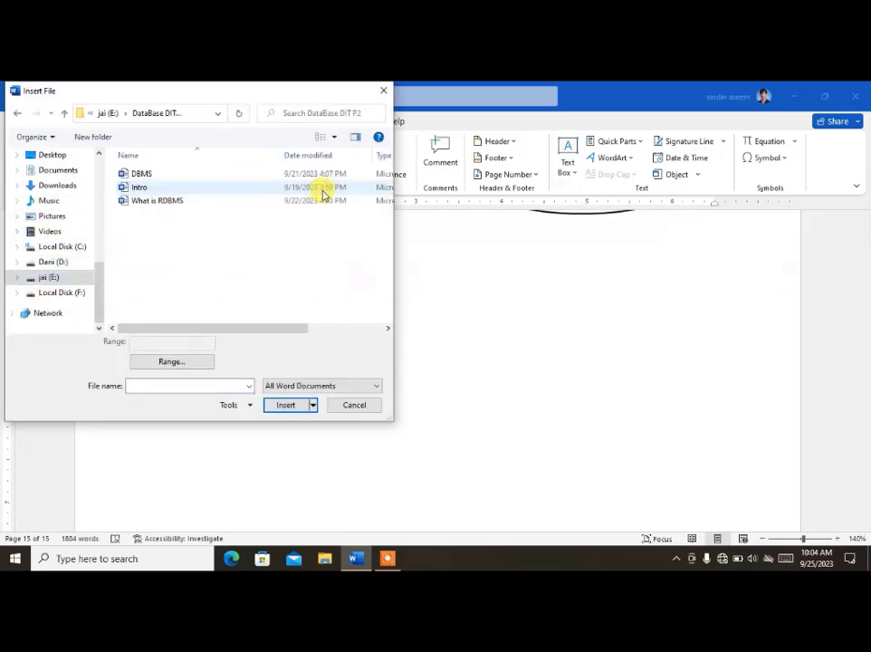
{"action": "left_click", "coordinate": [160, 182]}
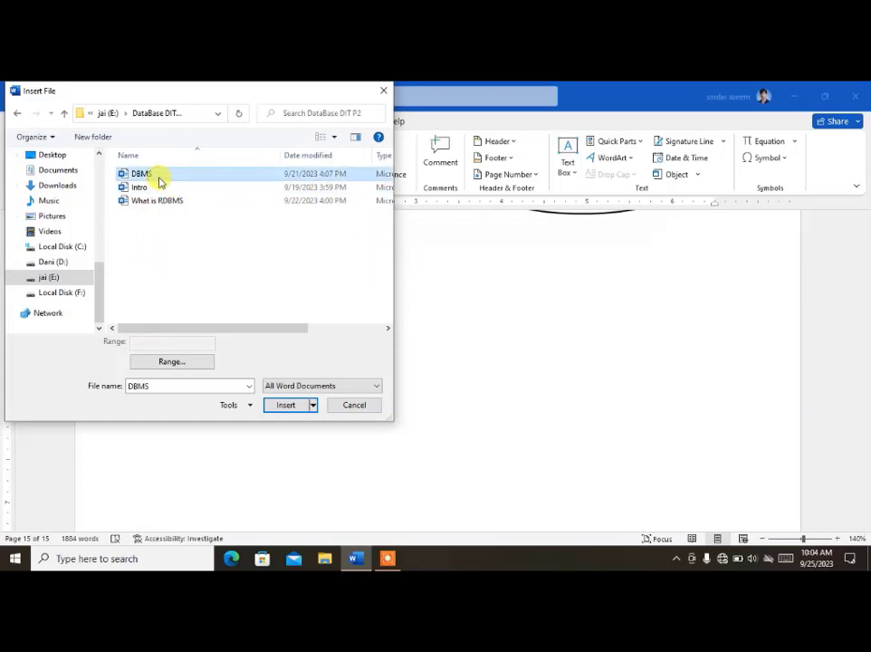
{"action": "left_click", "coordinate": [288, 407]}
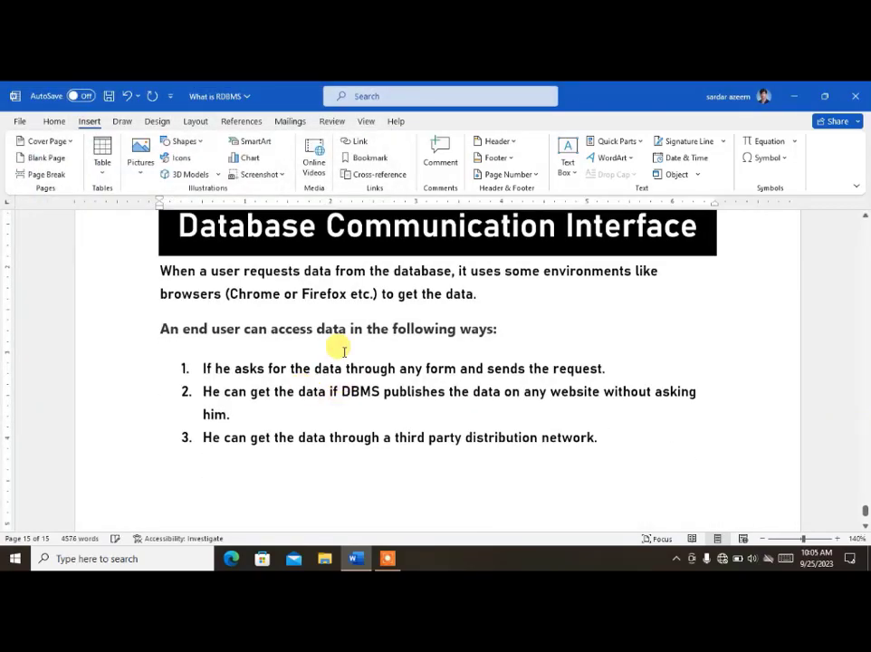
{"action": "scroll", "coordinate": [344, 351], "scroll_direction": "up", "scroll_amount": 10}
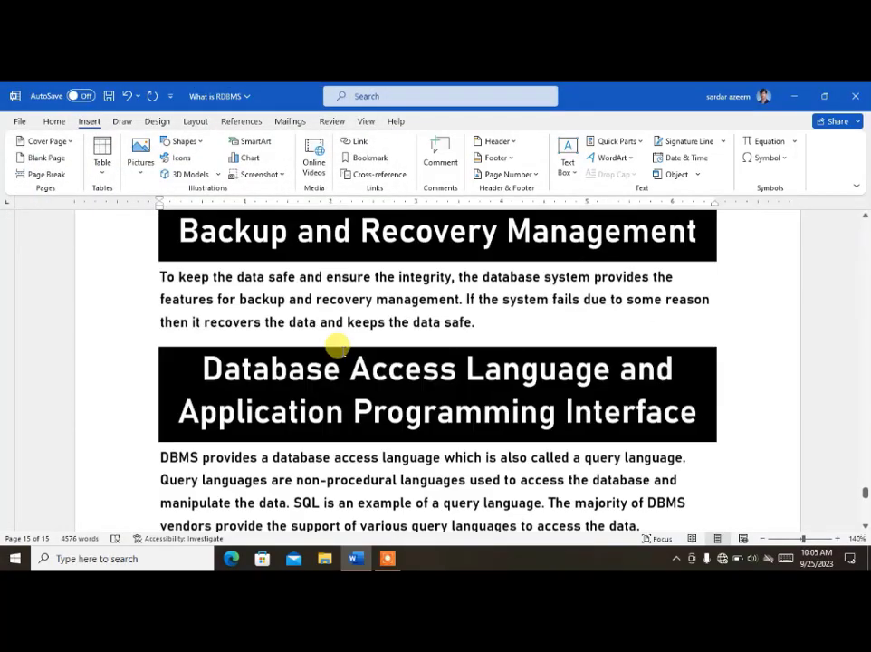
{"action": "scroll", "coordinate": [337, 345], "scroll_direction": "up", "scroll_amount": 15}
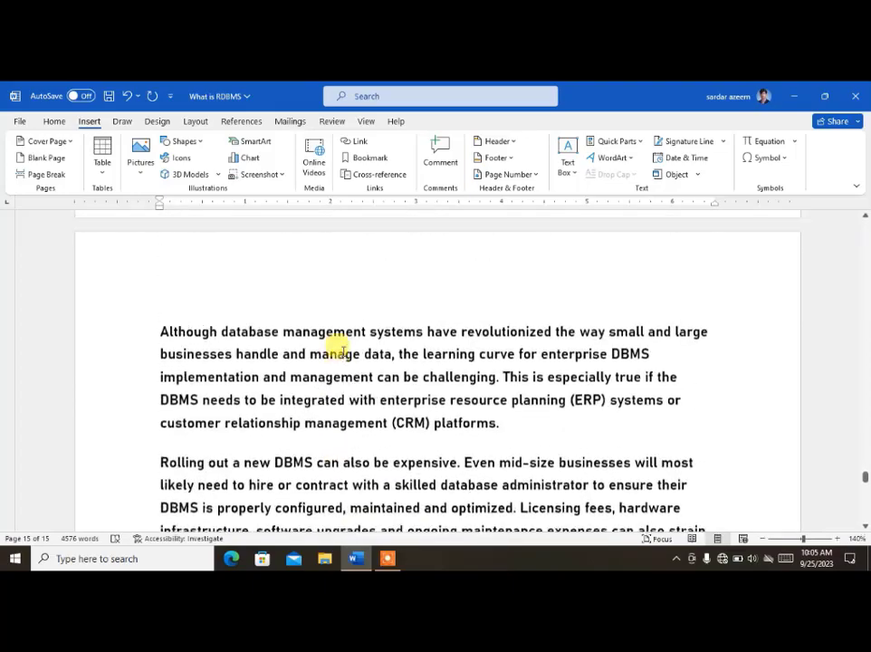
{"action": "scroll", "coordinate": [337, 345], "scroll_direction": "up", "scroll_amount": 15}
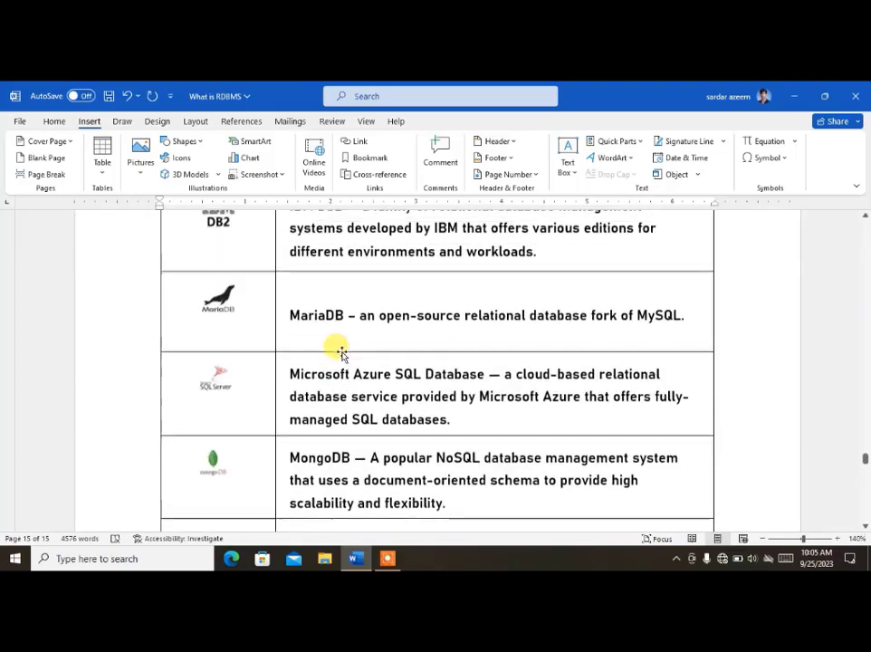
{"action": "scroll", "coordinate": [341, 353], "scroll_direction": "up", "scroll_amount": 15}
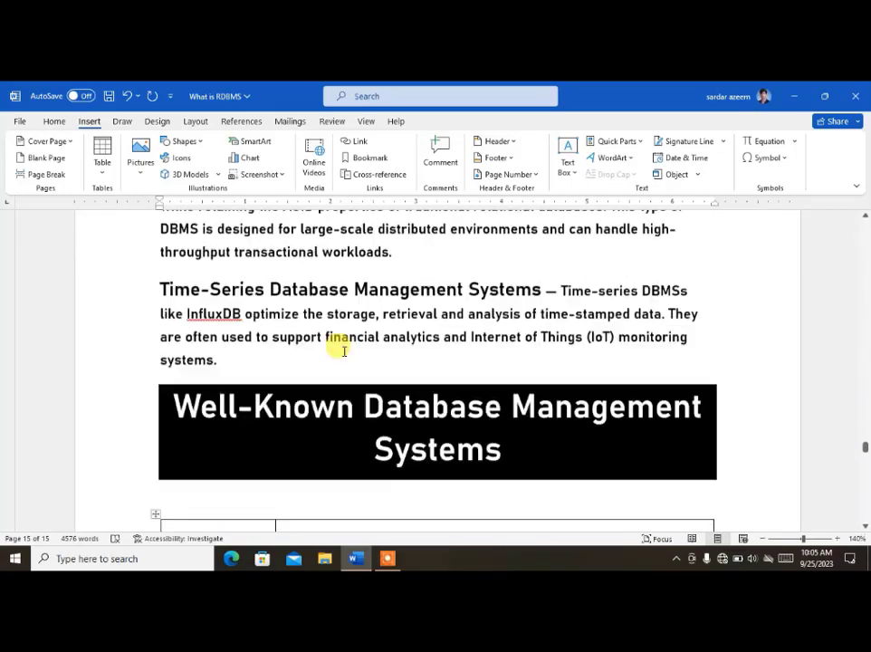
{"action": "scroll", "coordinate": [340, 349], "scroll_direction": "up", "scroll_amount": 15}
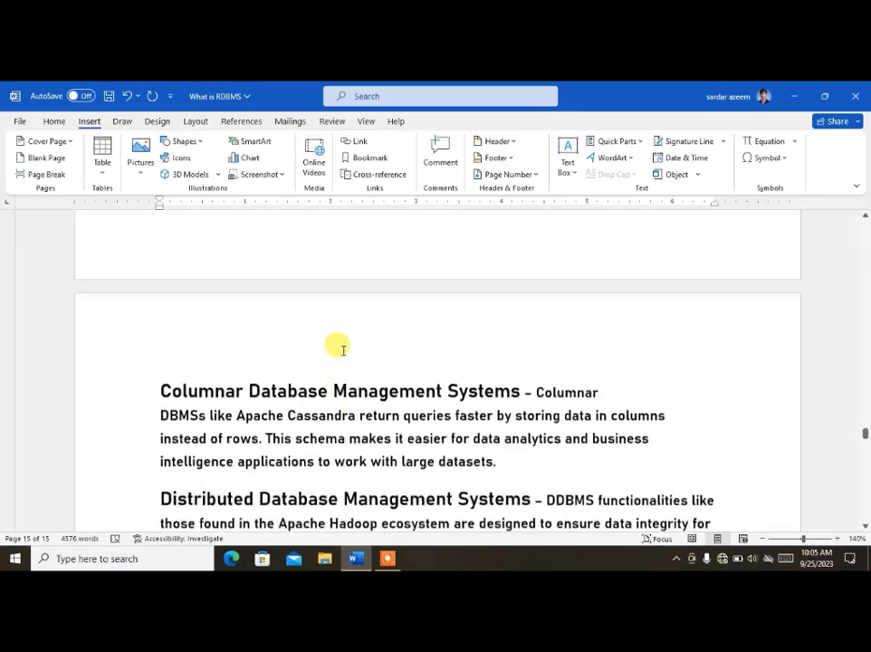
{"action": "scroll", "coordinate": [337, 345], "scroll_direction": "up", "scroll_amount": 15}
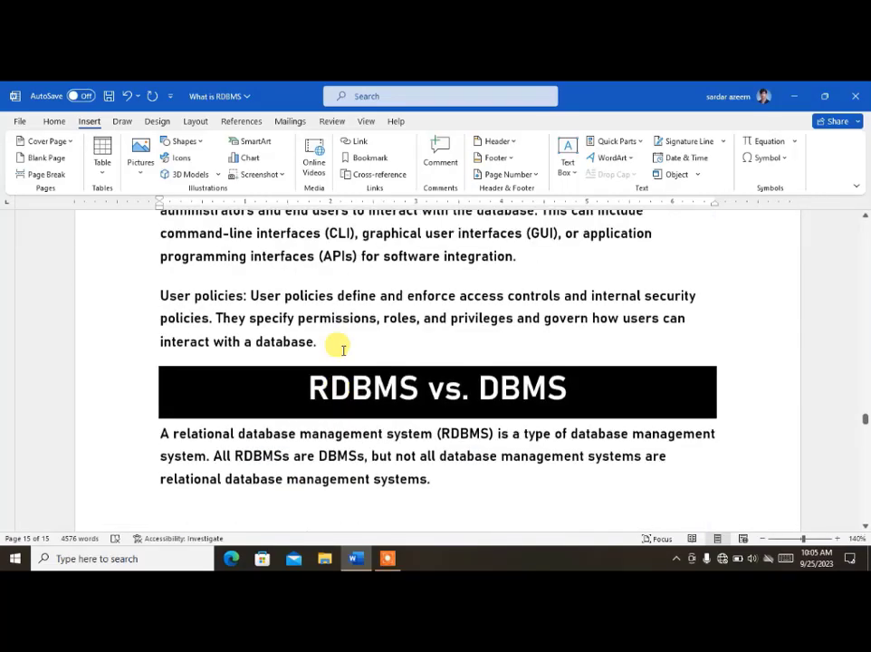
{"action": "scroll", "coordinate": [336, 347], "scroll_direction": "up", "scroll_amount": 12}
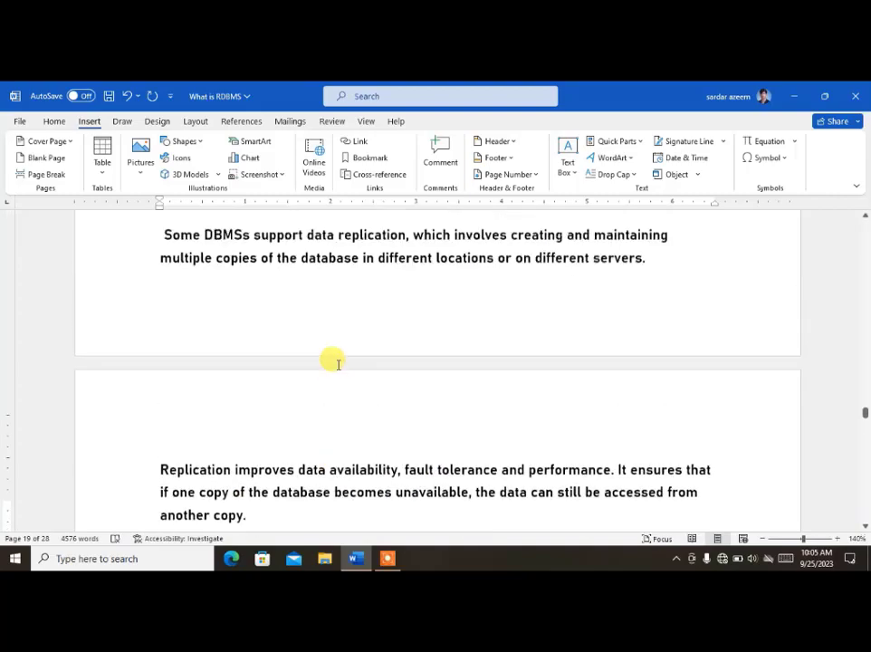
{"action": "scroll", "coordinate": [336, 363], "scroll_direction": "up", "scroll_amount": 10}
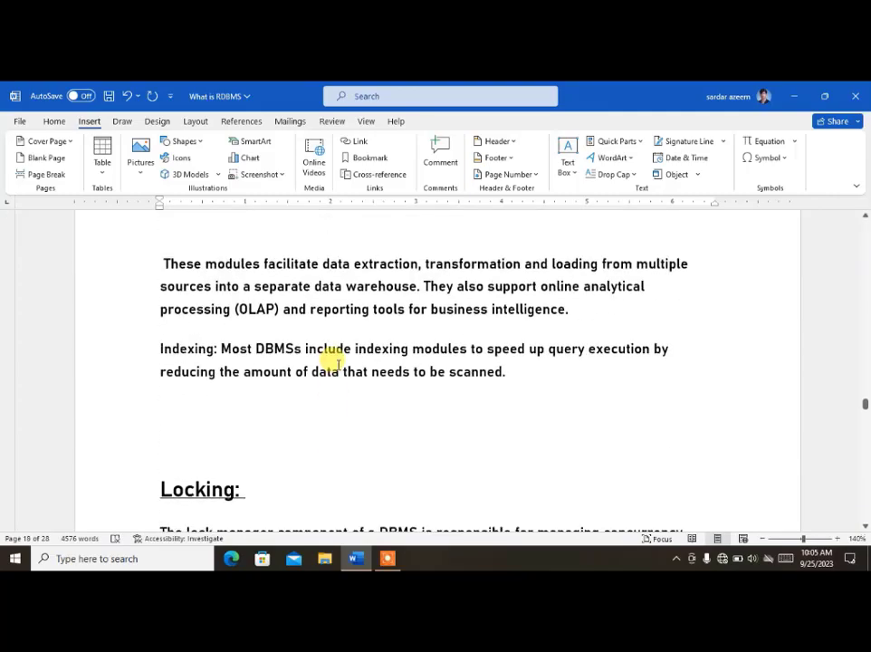
{"action": "scroll", "coordinate": [337, 364], "scroll_direction": "up", "scroll_amount": 10}
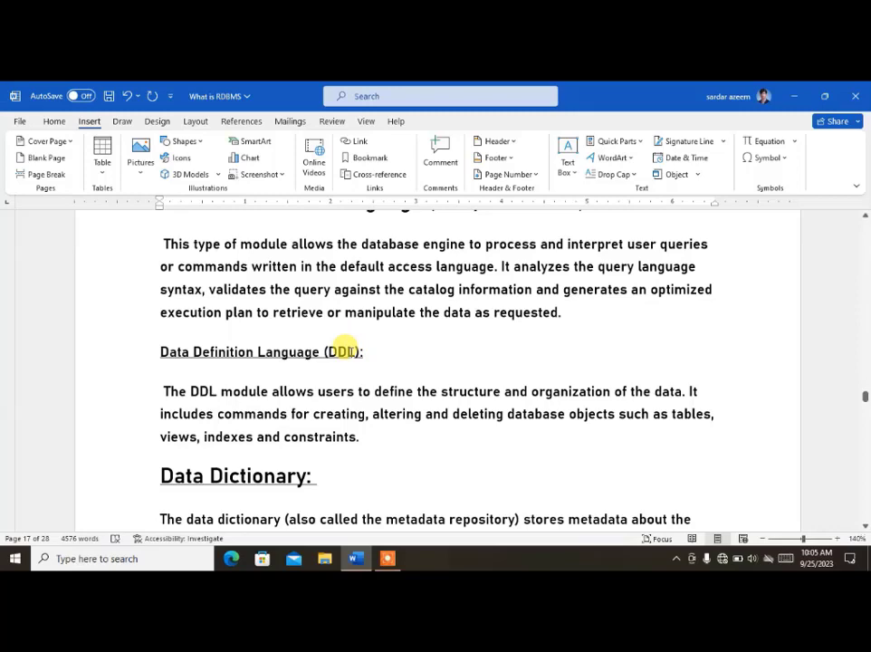
{"action": "key", "text": "ctrl+z"}
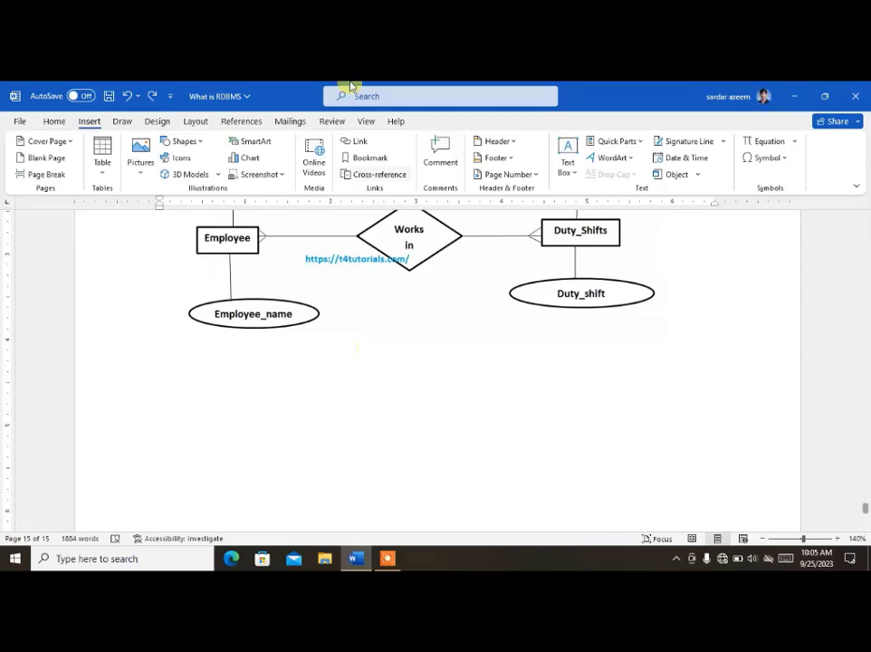
Step: Insert the built-in Trig Identity 1 equation (sin α ± sin β) on the line below the diagram
{"action": "left_click", "coordinate": [179, 383]}
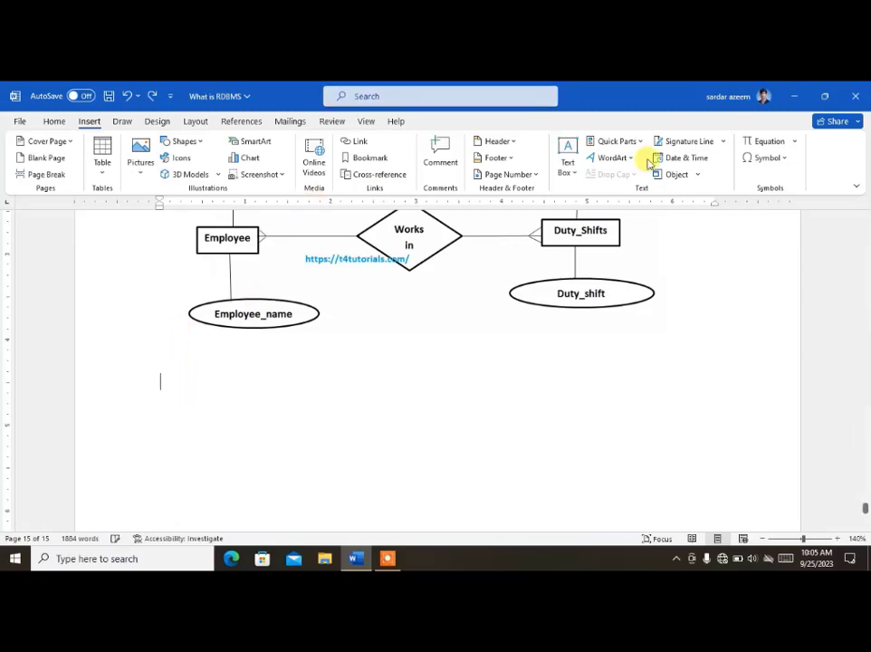
{"action": "left_click", "coordinate": [796, 146]}
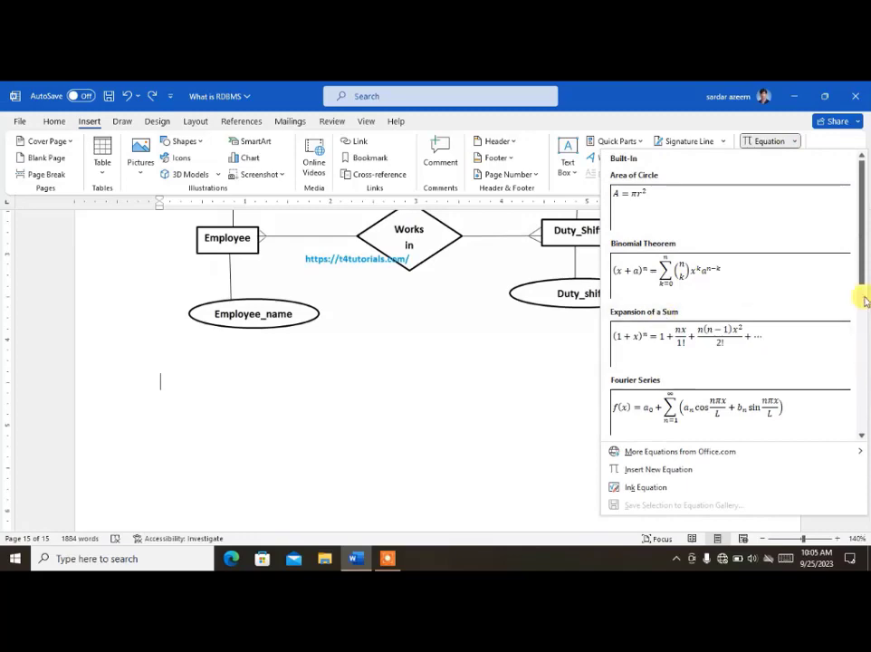
{"action": "left_click_drag", "start_coordinate": [861, 271], "coordinate": [856, 449]}
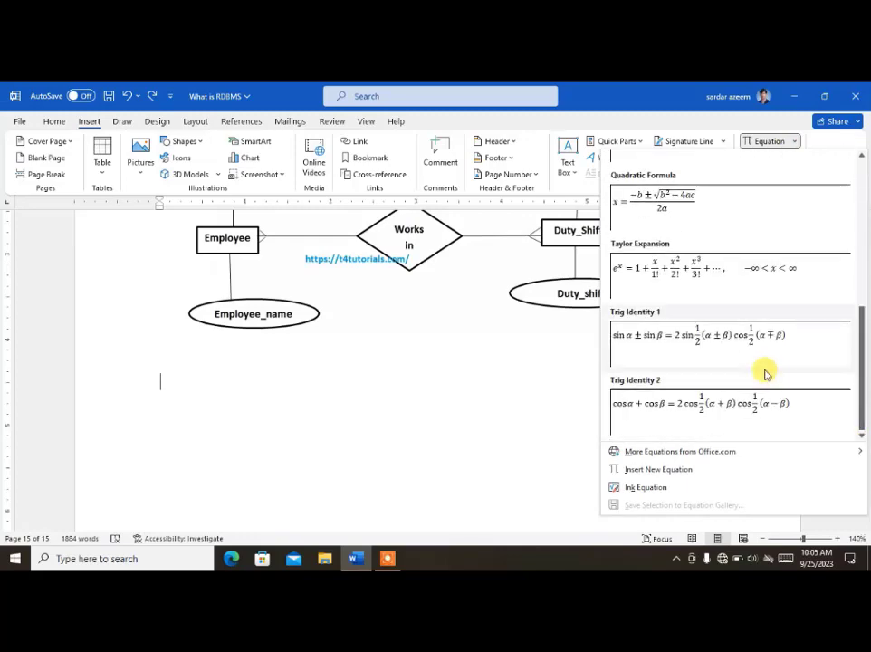
{"action": "left_click", "coordinate": [708, 351]}
{"action": "left_click", "coordinate": [629, 418]}
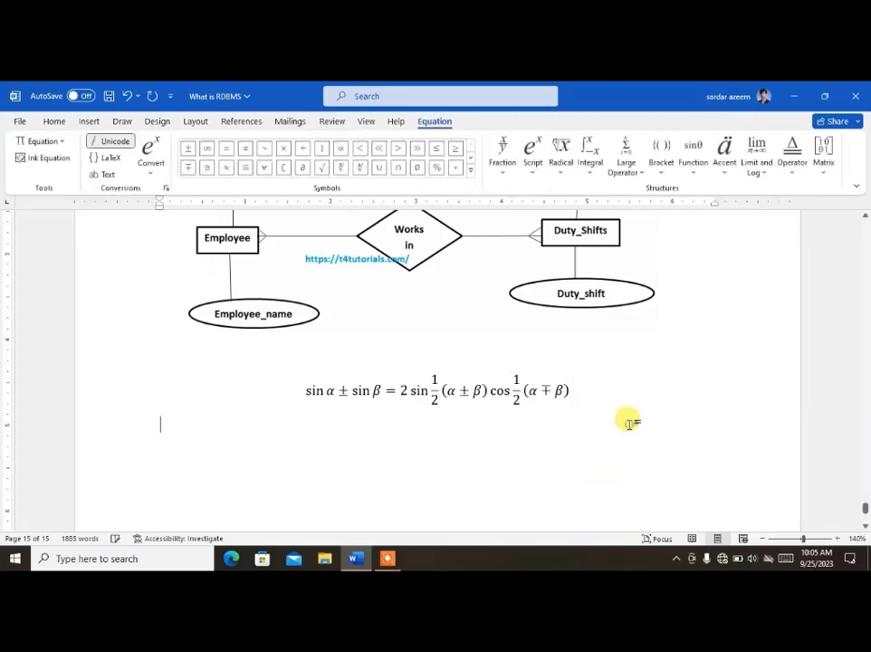